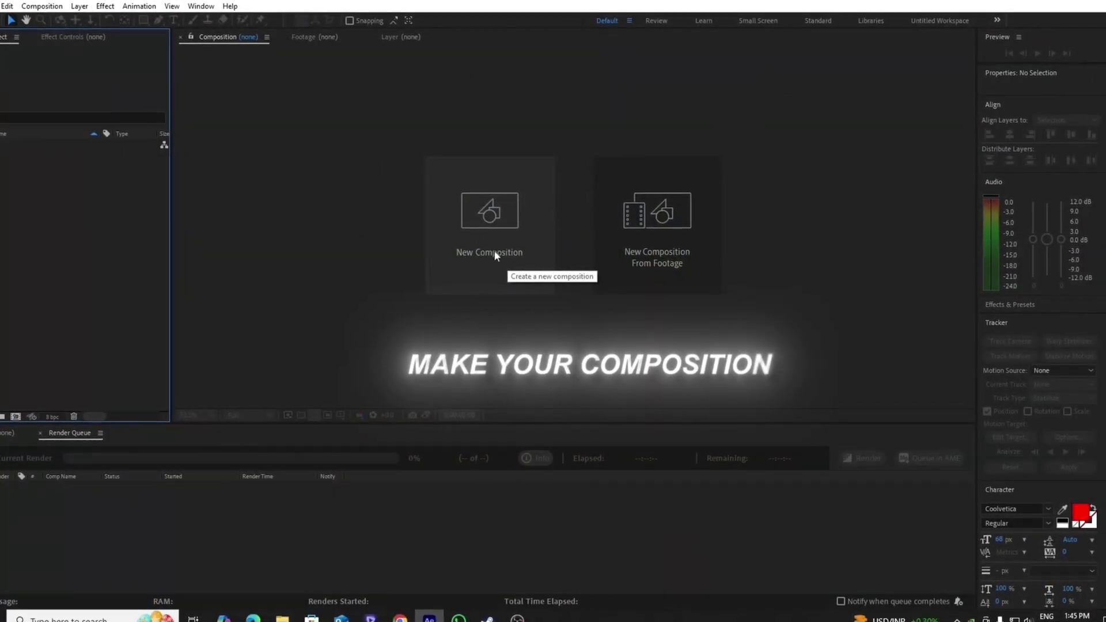
# Create Comp 1 at 1440×1600 px and 60 fps with a black background
pyautogui.click(482, 249)
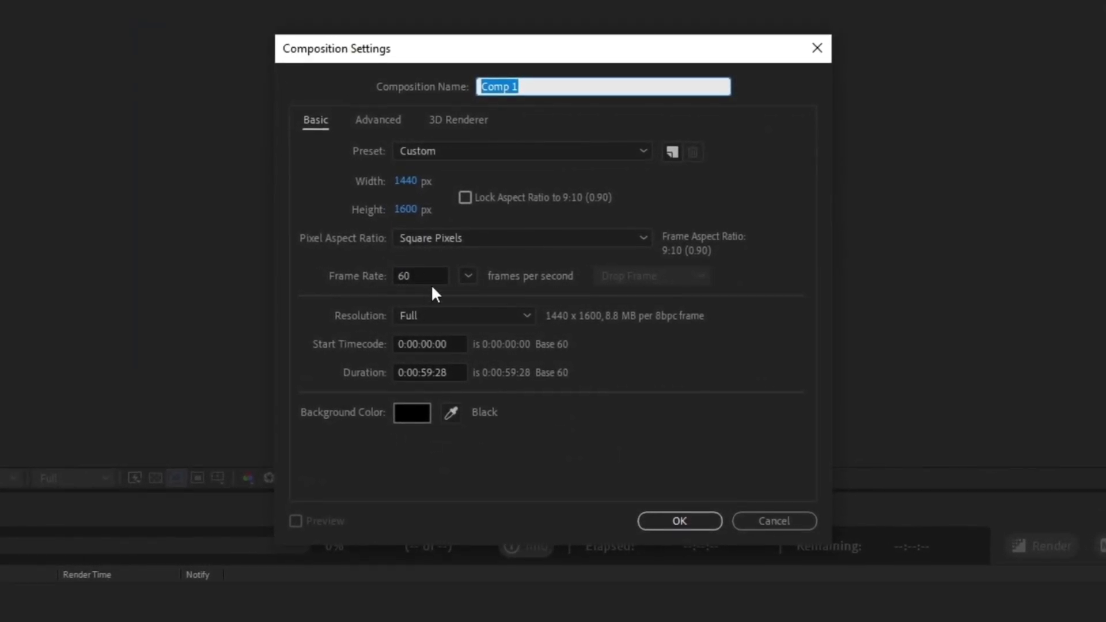
pyautogui.click(684, 520)
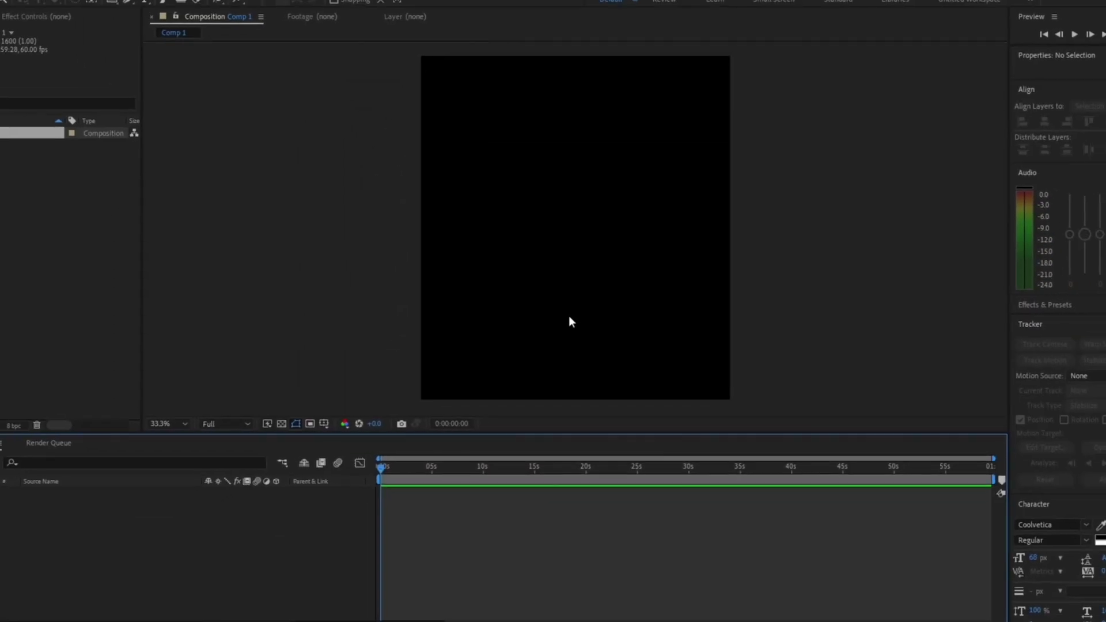
# Type SUBSCRIBE in the comp centre as white text and choose the themoment font
pyautogui.click(166, 14)
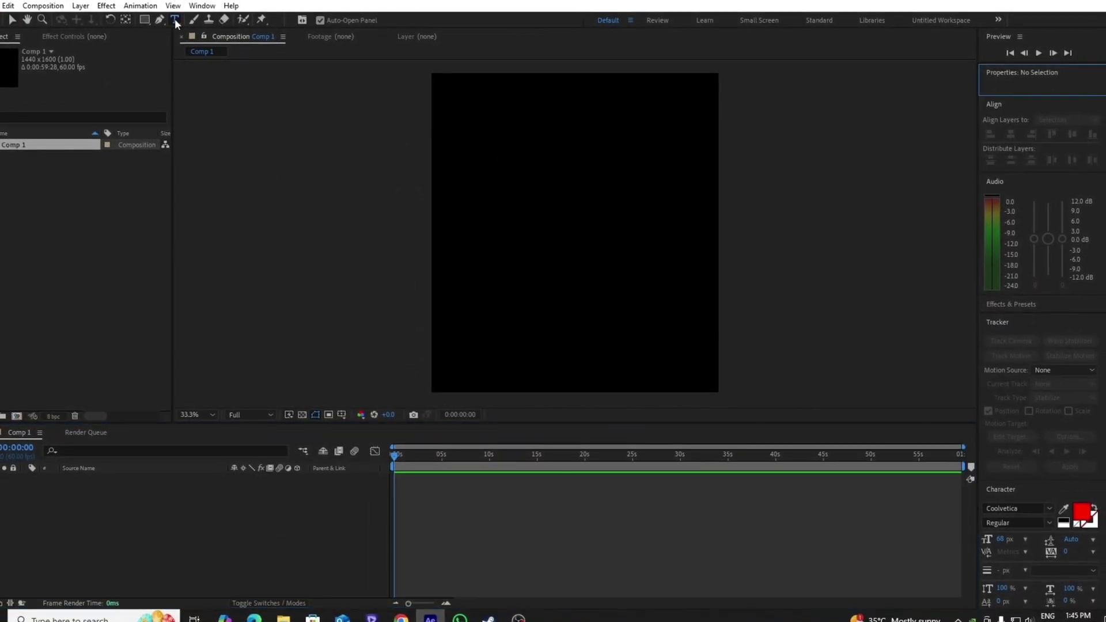
pyautogui.click(550, 221)
pyautogui.write('SUB')
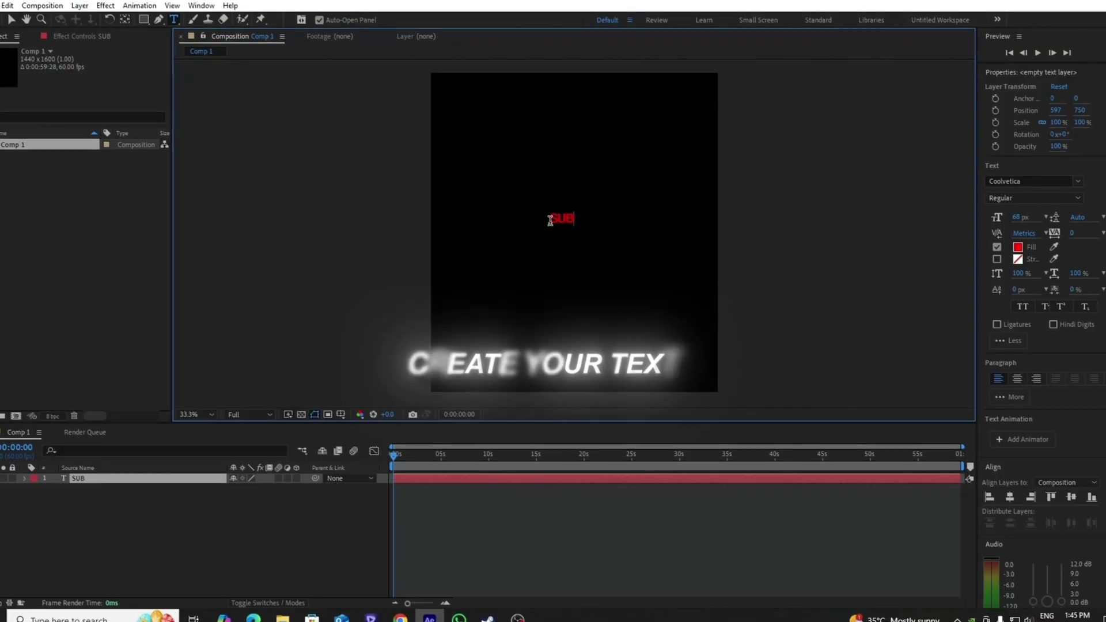
pyautogui.write('SCRIBE')
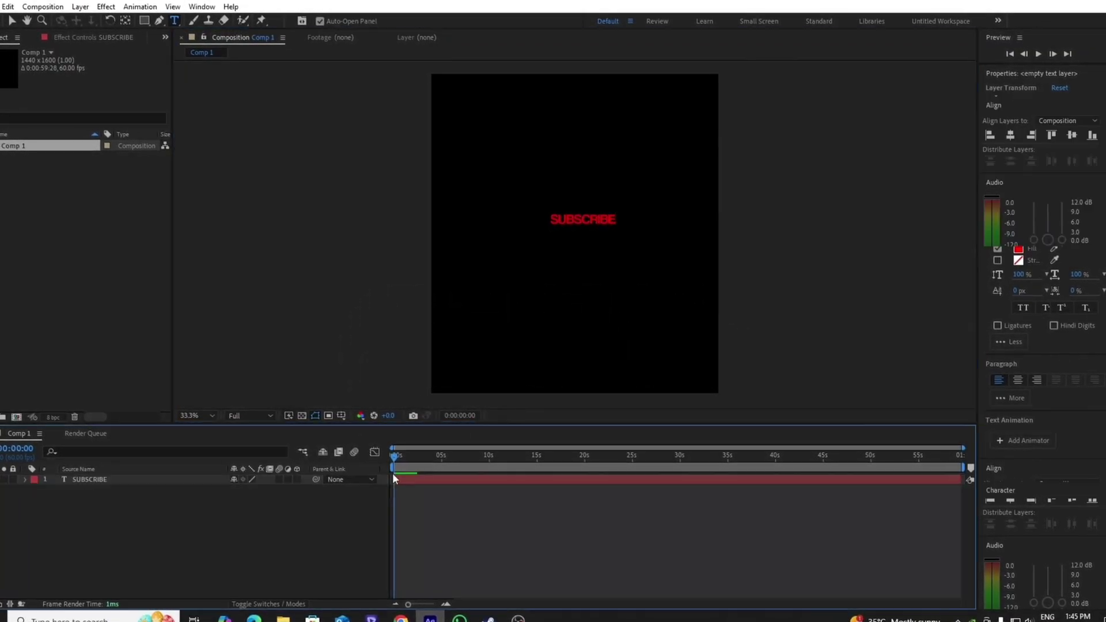
pyautogui.click(1019, 250)
pyautogui.click(672, 230)
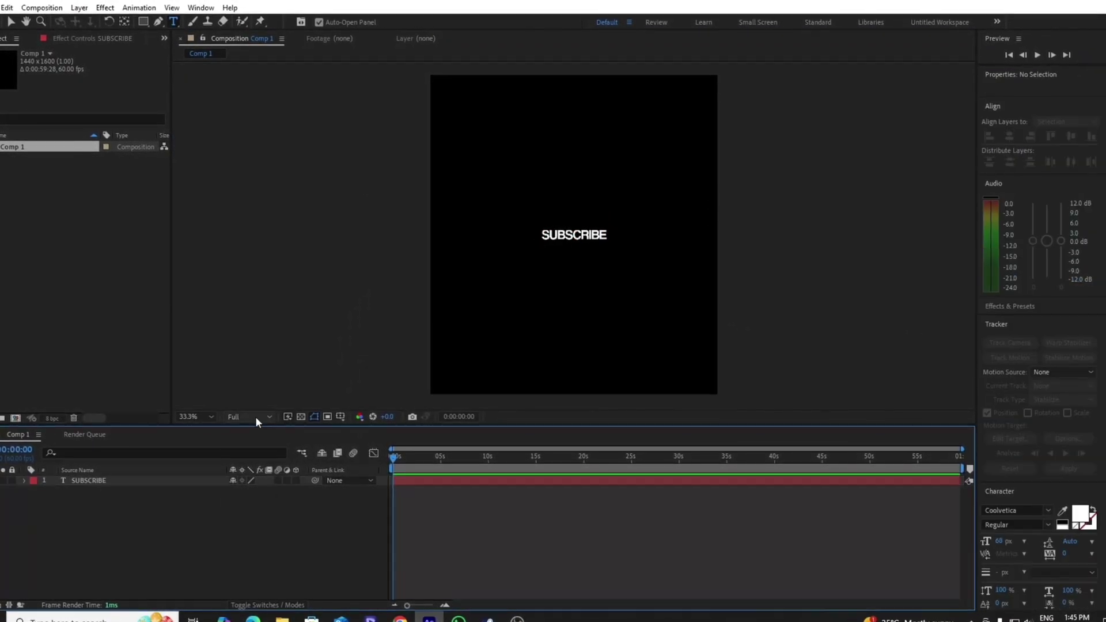
pyautogui.click(407, 479)
pyautogui.click(1078, 182)
pyautogui.scroll(-5, 951, 311)
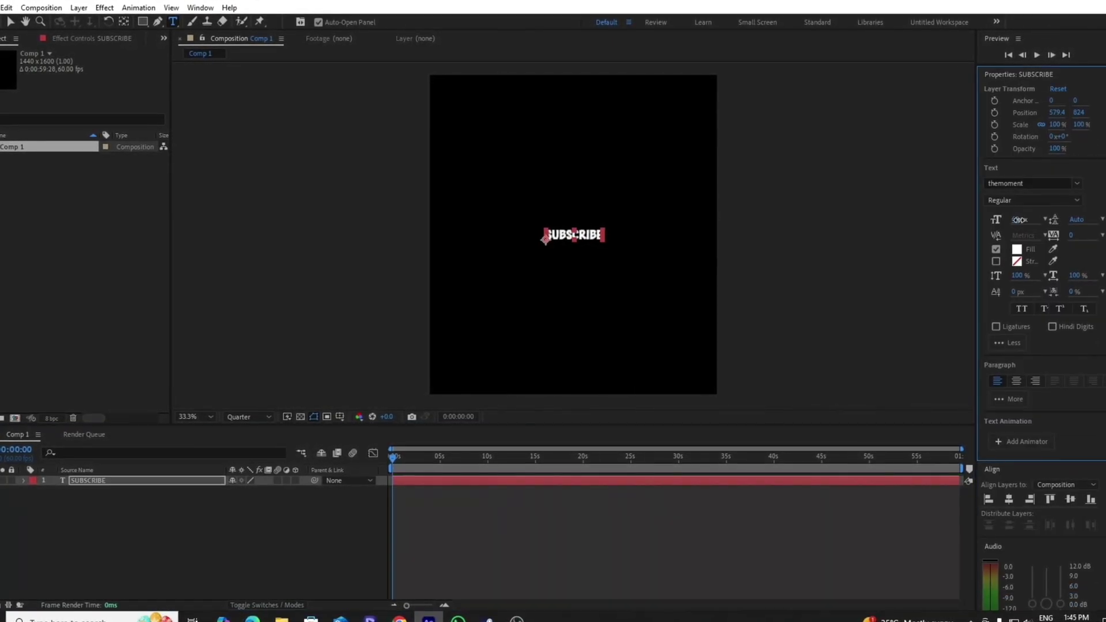
# Centre the SUBSCRIBE layer's anchor point on the word using the Pan Behind tool
pyautogui.click(407, 481)
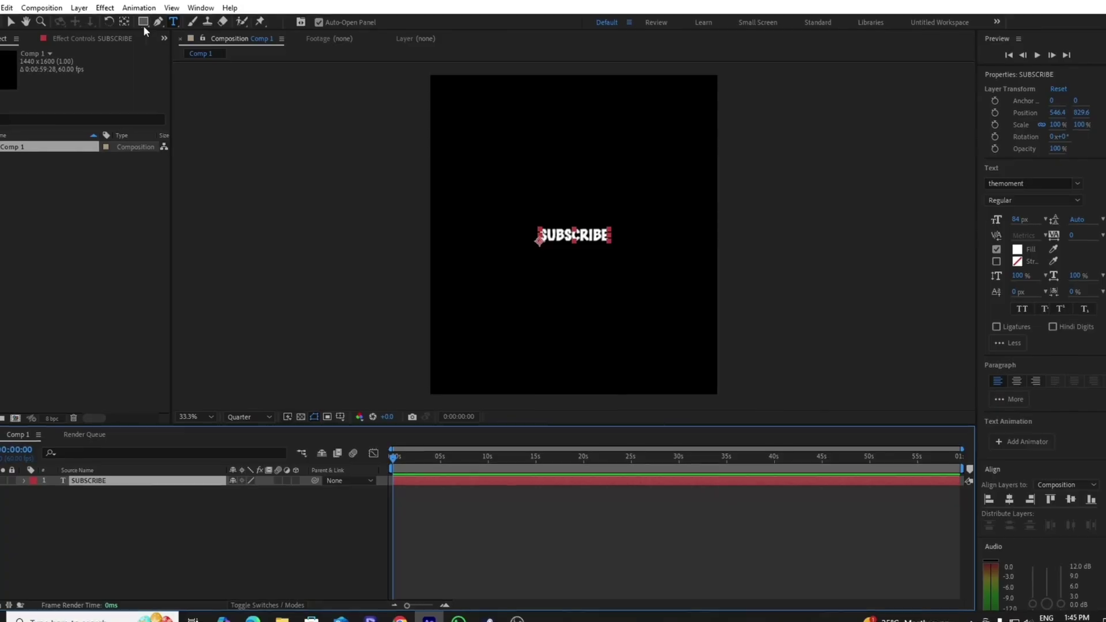
pyautogui.click(126, 23)
pyautogui.moveTo(542, 241); pyautogui.dragTo(573, 246)
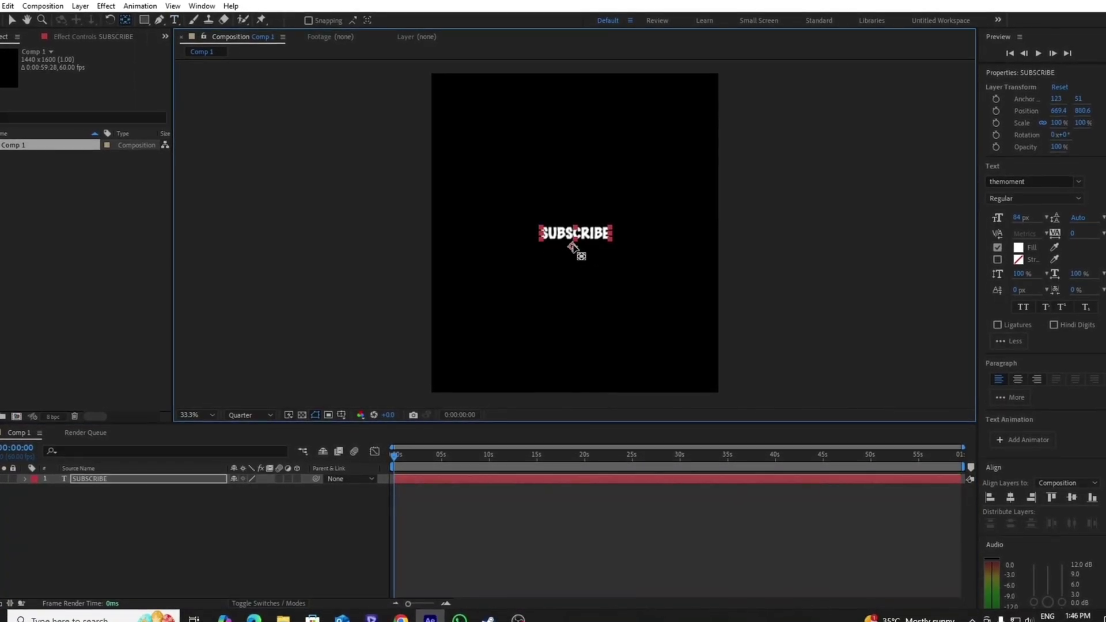
pyautogui.click(451, 524)
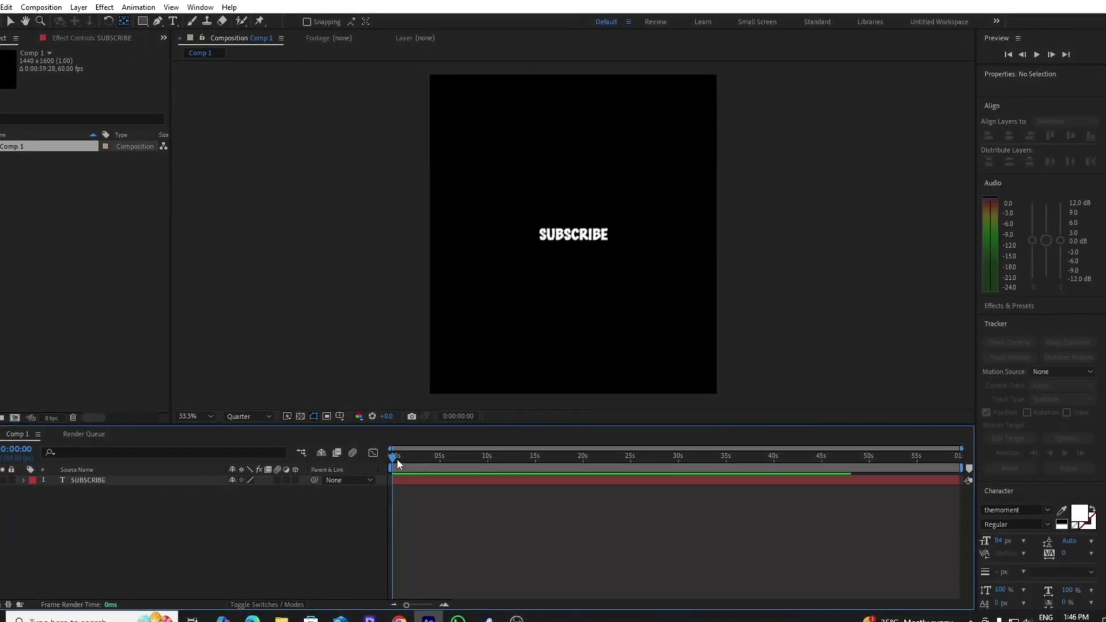
pyautogui.click(402, 479)
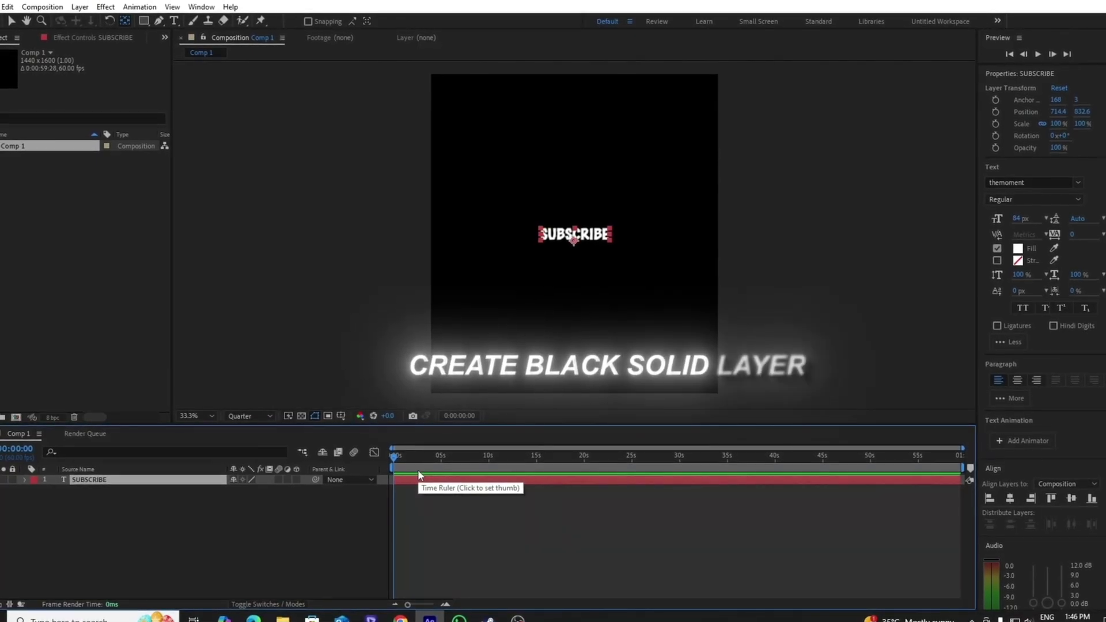
# Add a full-comp black solid layer
pyautogui.hotkey('ctrl', 'y')
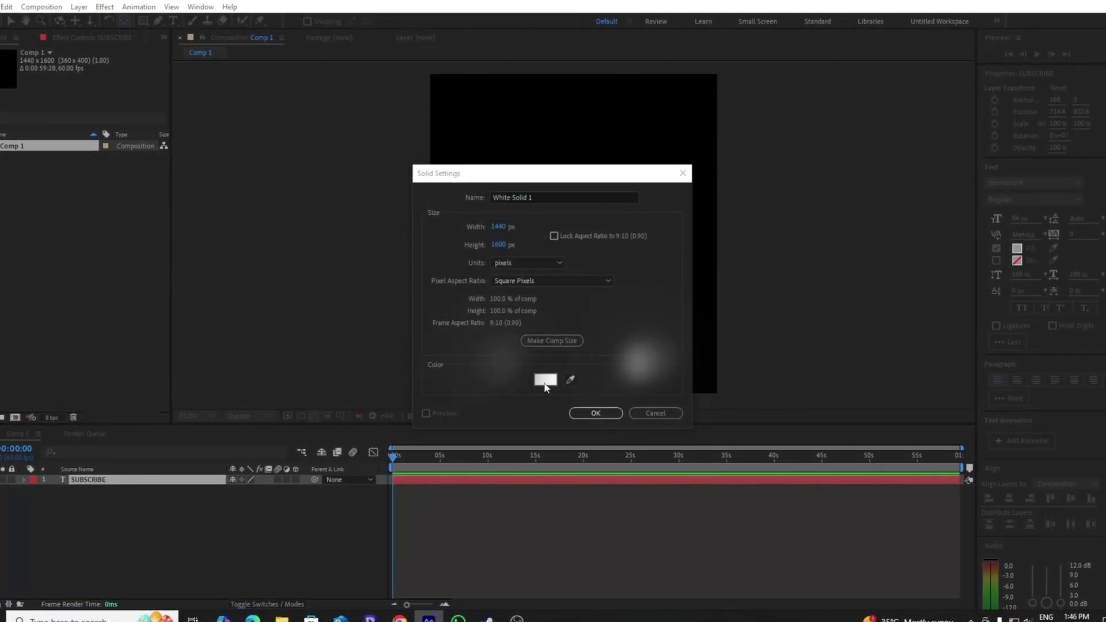
pyautogui.click(545, 378)
pyautogui.click(663, 233)
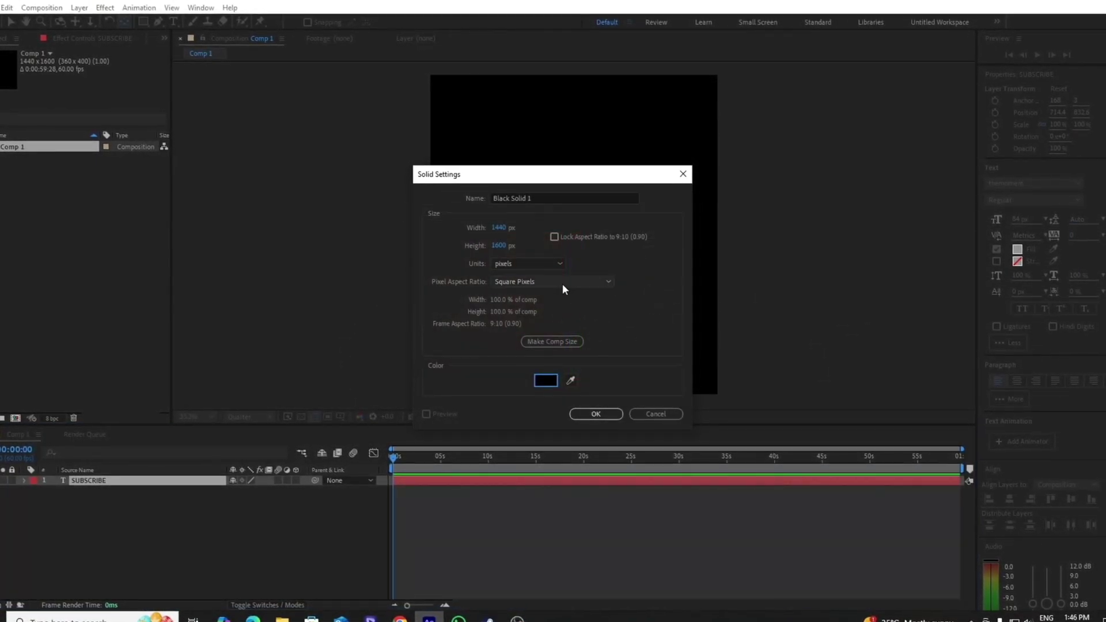
pyautogui.click(595, 413)
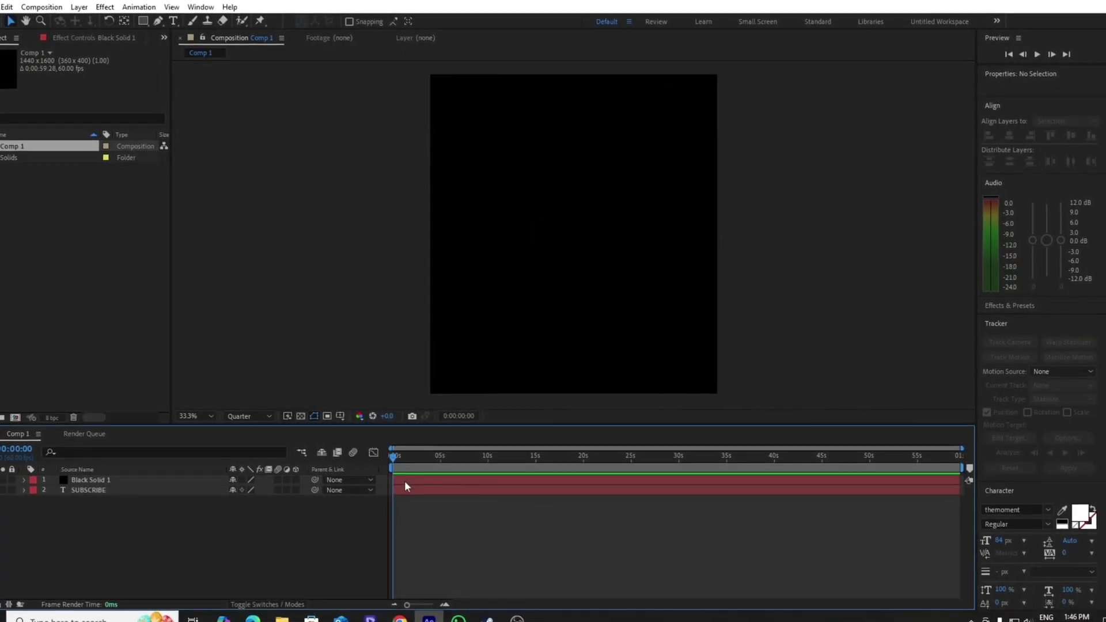
# Apply the Element effect to Black Solid 1
pyautogui.click(408, 478)
pyautogui.hotkey('ctrl', 'space')
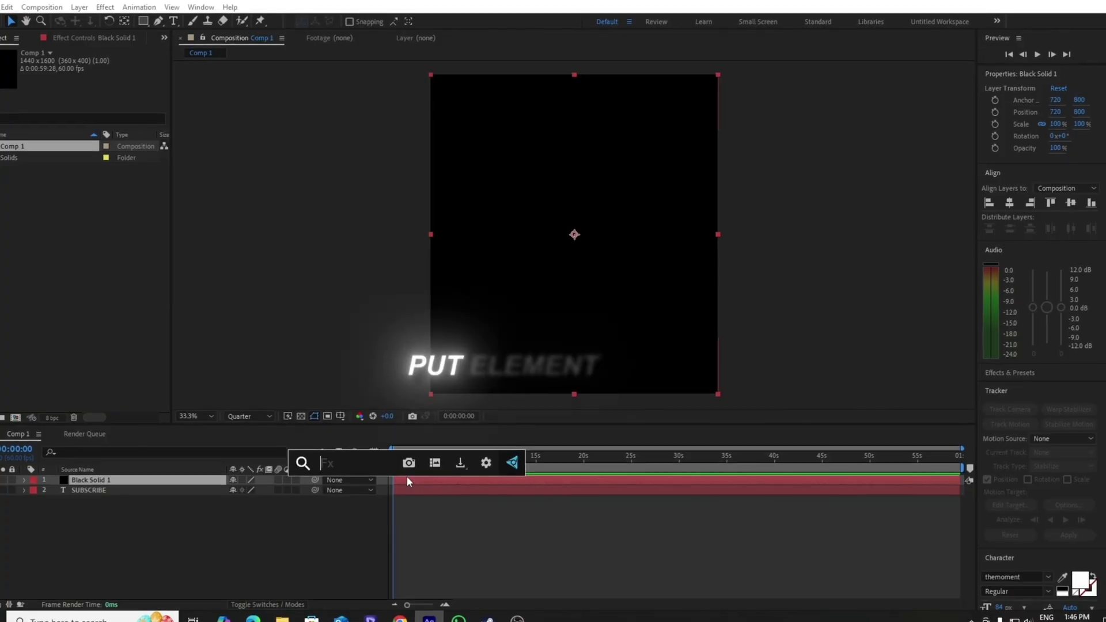
pyautogui.write('element')
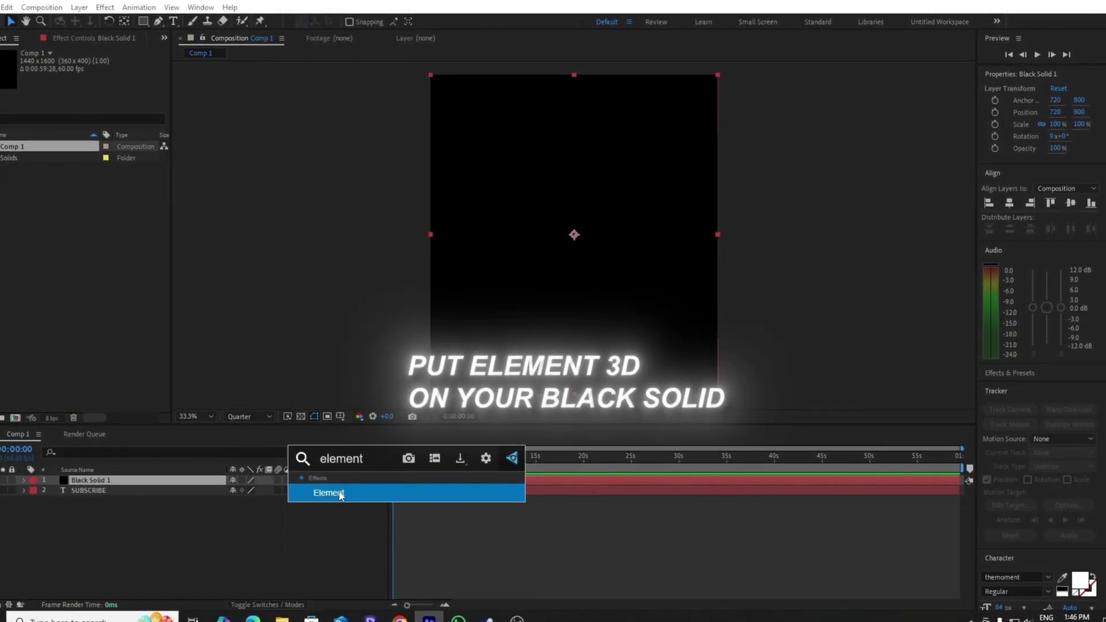
pyautogui.click(337, 492)
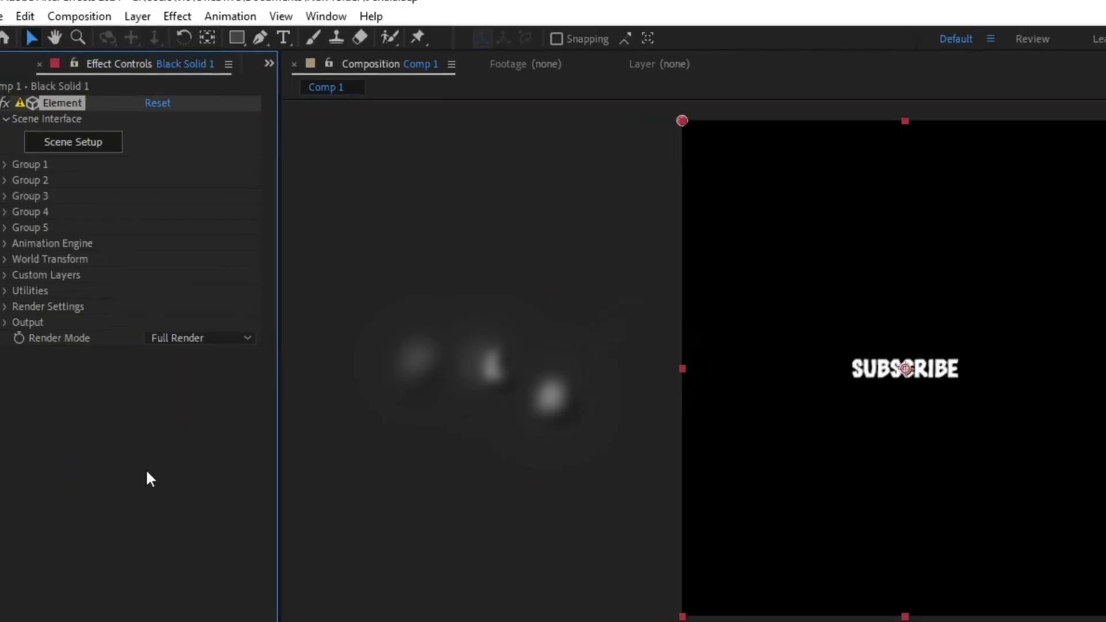
# Set Element's Output Multisampling to 32
pyautogui.click(5, 324)
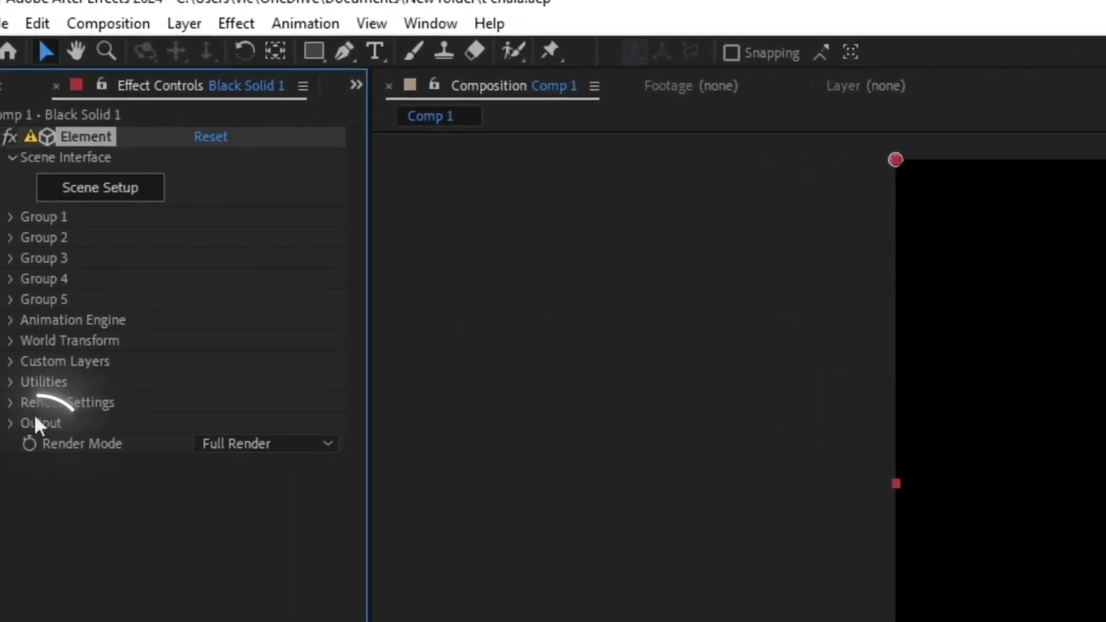
pyautogui.click(13, 428)
pyautogui.click(214, 489)
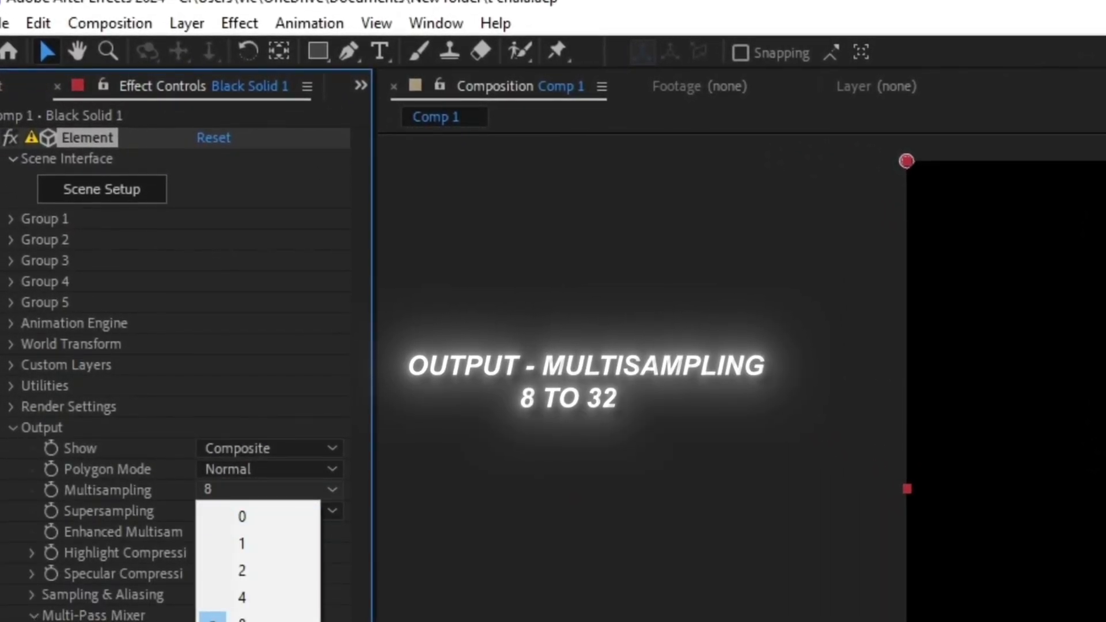
pyautogui.click(239, 621)
pyautogui.click(12, 427)
# Set Custom Layers Path Layer 1 to the SUBSCRIBE text layer
pyautogui.click(23, 367)
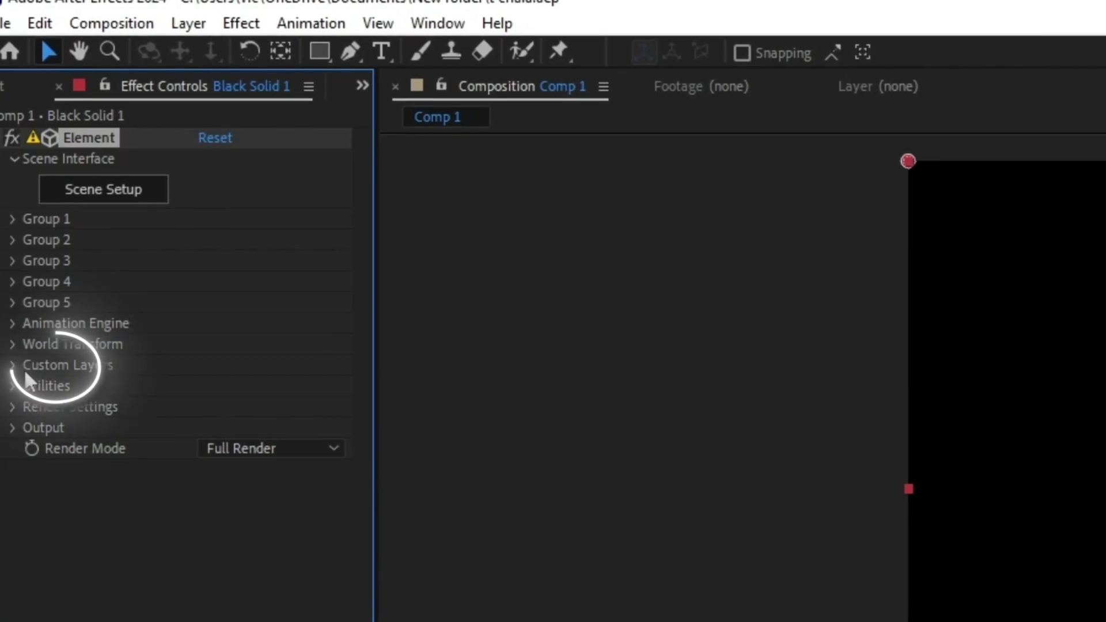
pyautogui.click(36, 385)
pyautogui.click(231, 406)
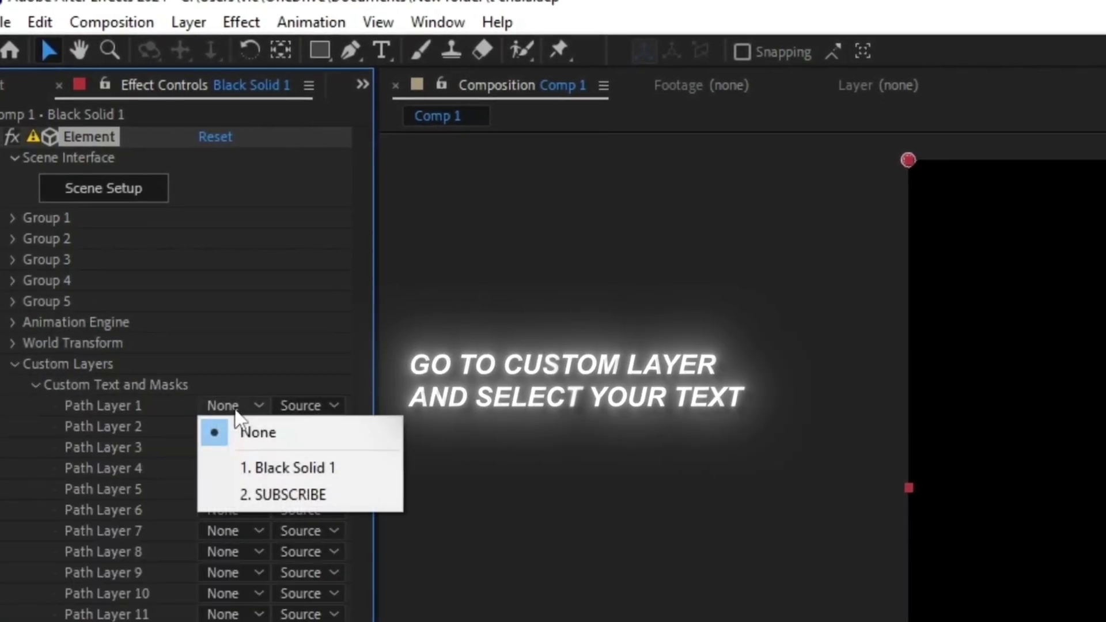
pyautogui.click(285, 497)
pyautogui.click(11, 365)
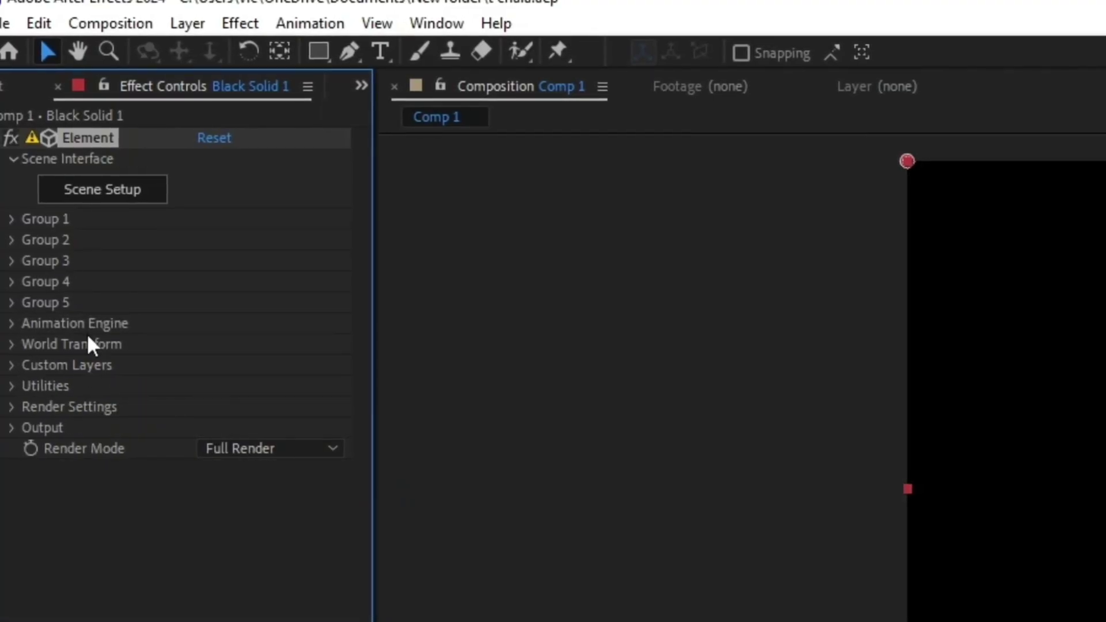
pyautogui.click(100, 199)
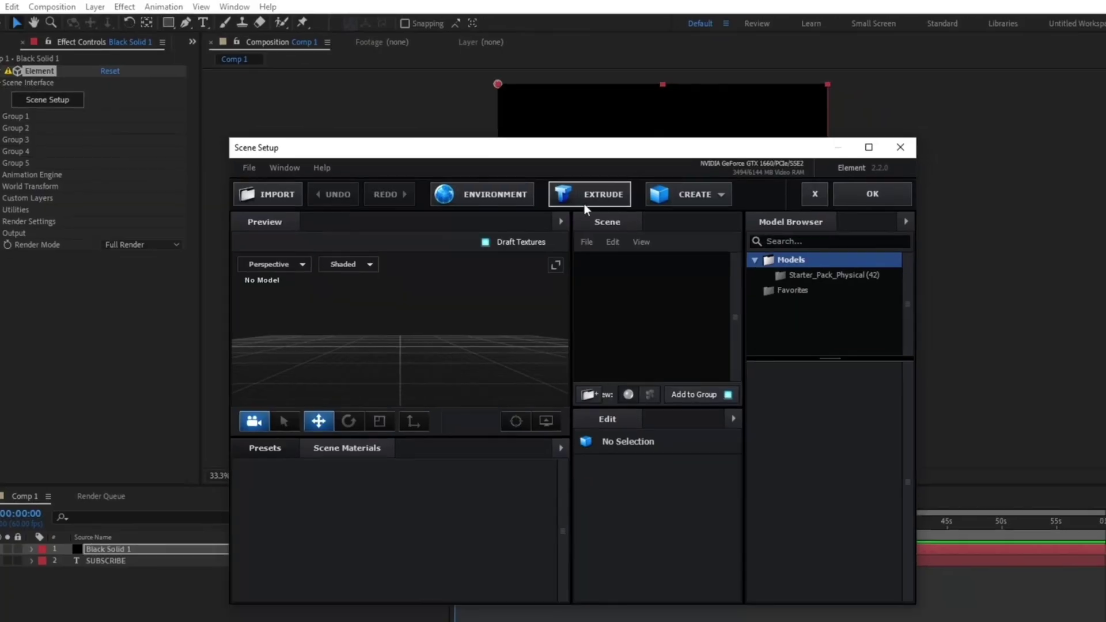
# Extrude SUBSCRIBE into a 3D model and apply the Physical Century bevel preset
pyautogui.click(535, 183)
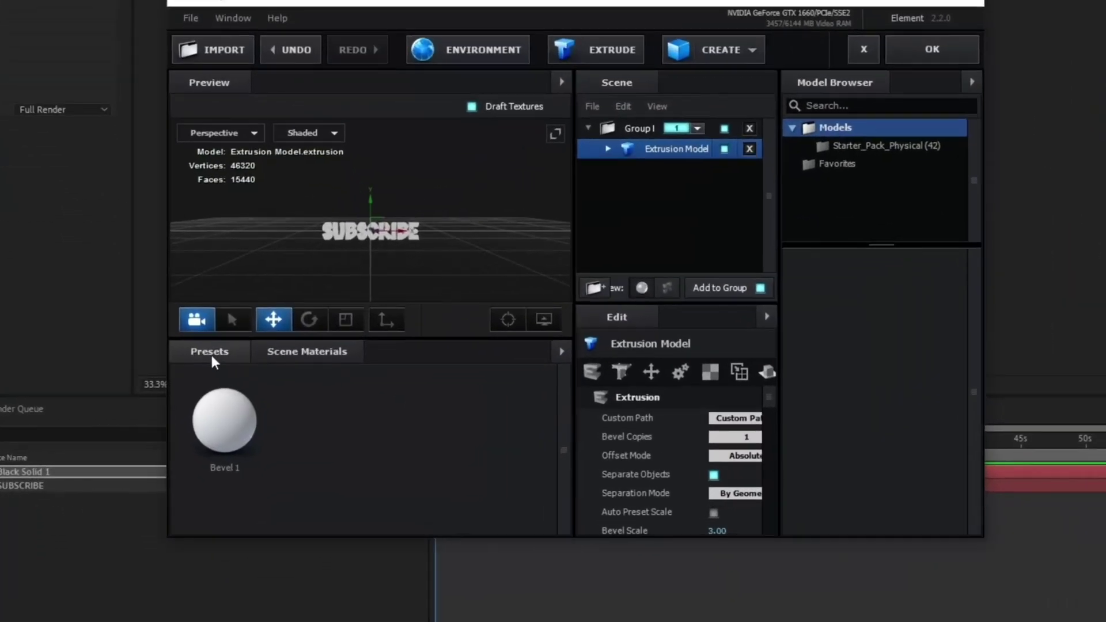
pyautogui.click(245, 415)
pyautogui.click(207, 345)
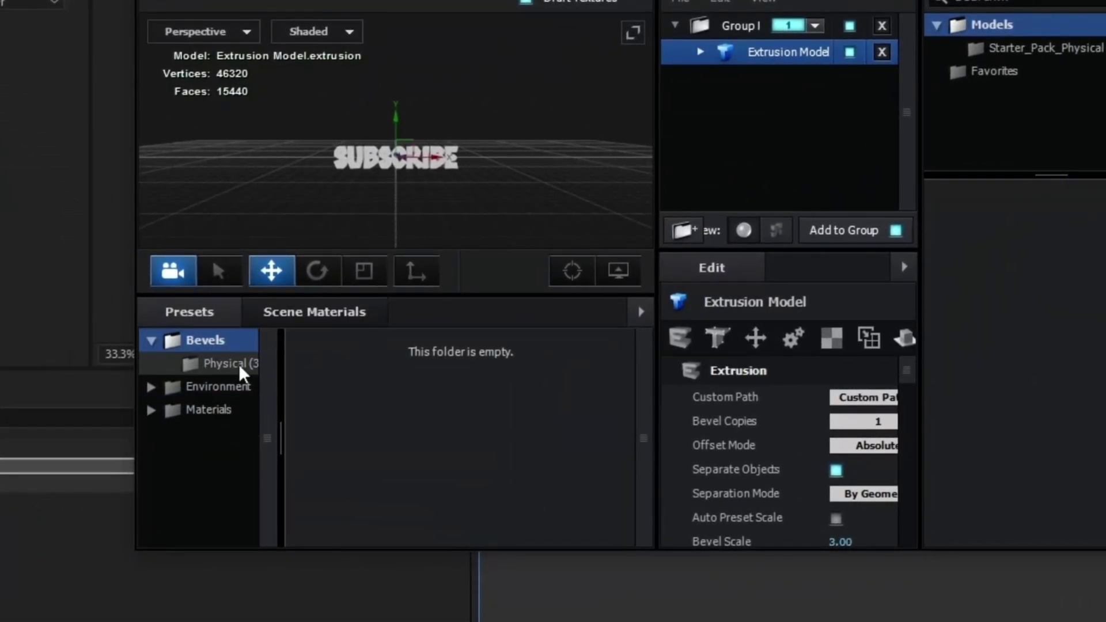
pyautogui.click(222, 369)
pyautogui.scroll(-3, 494, 440)
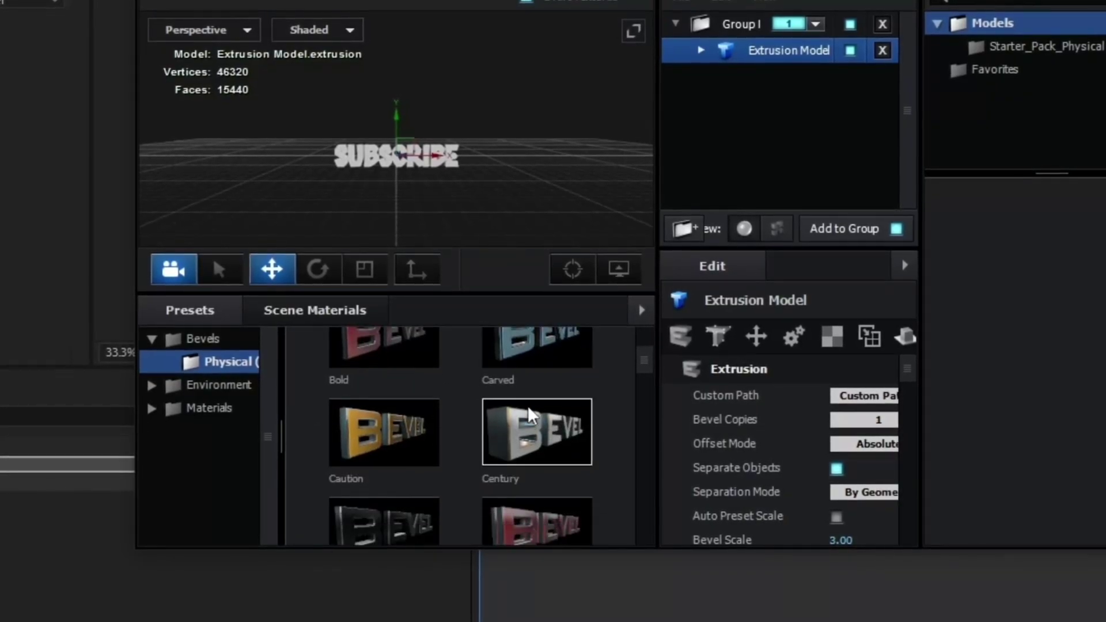
pyautogui.click(490, 446)
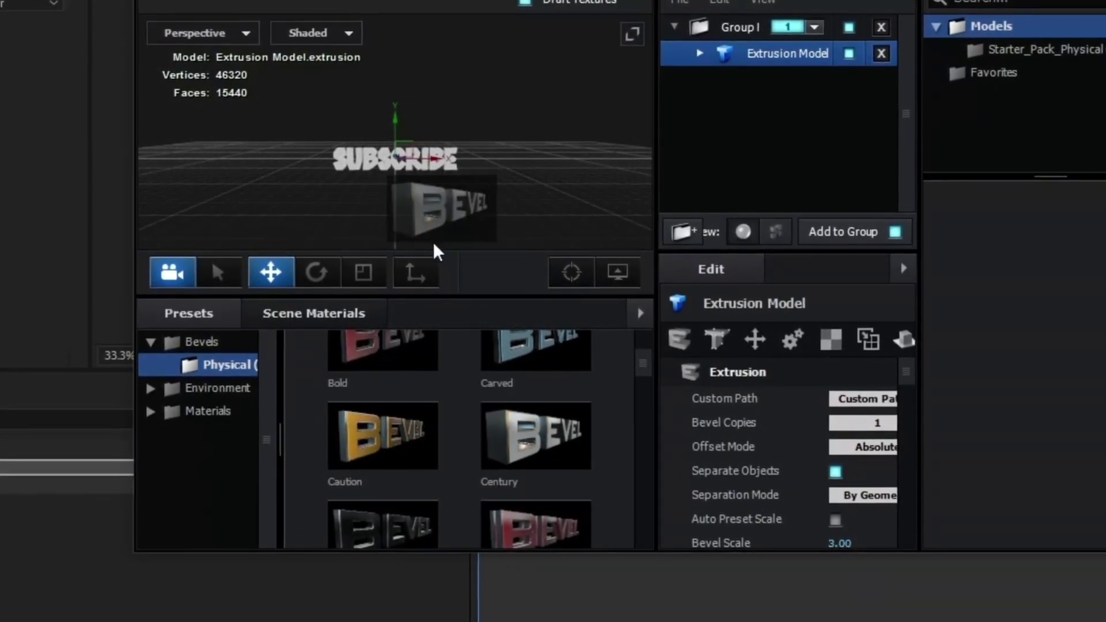
# Apply the gummy material from Pro_Shade to Bevel 1 of the SUBSCRIBE model
pyautogui.click(215, 412)
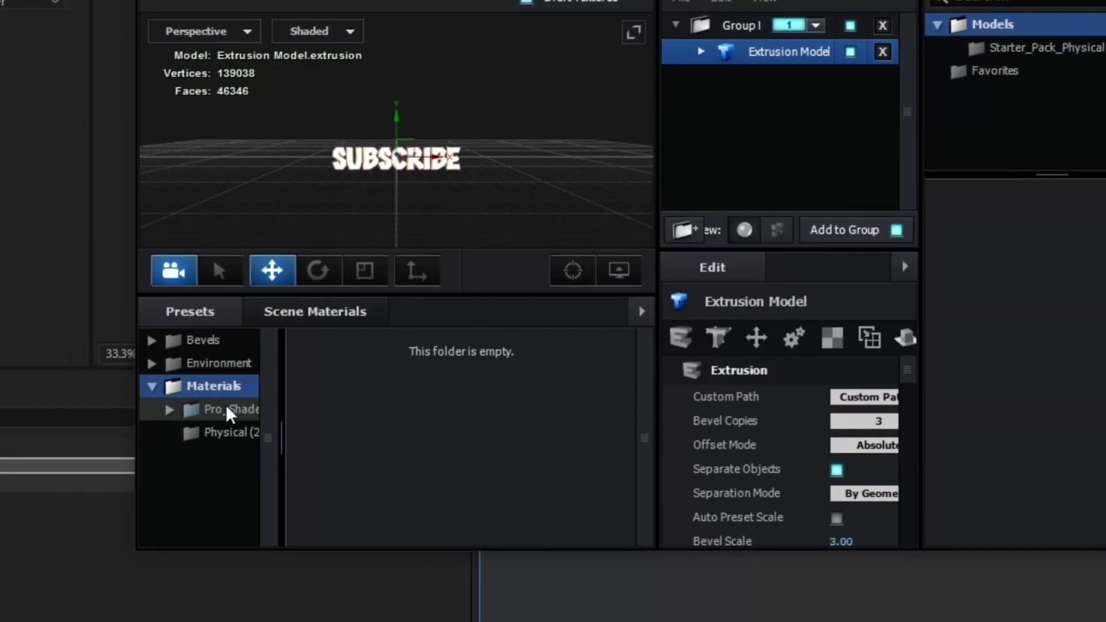
pyautogui.doubleClick(227, 411)
pyautogui.click(236, 511)
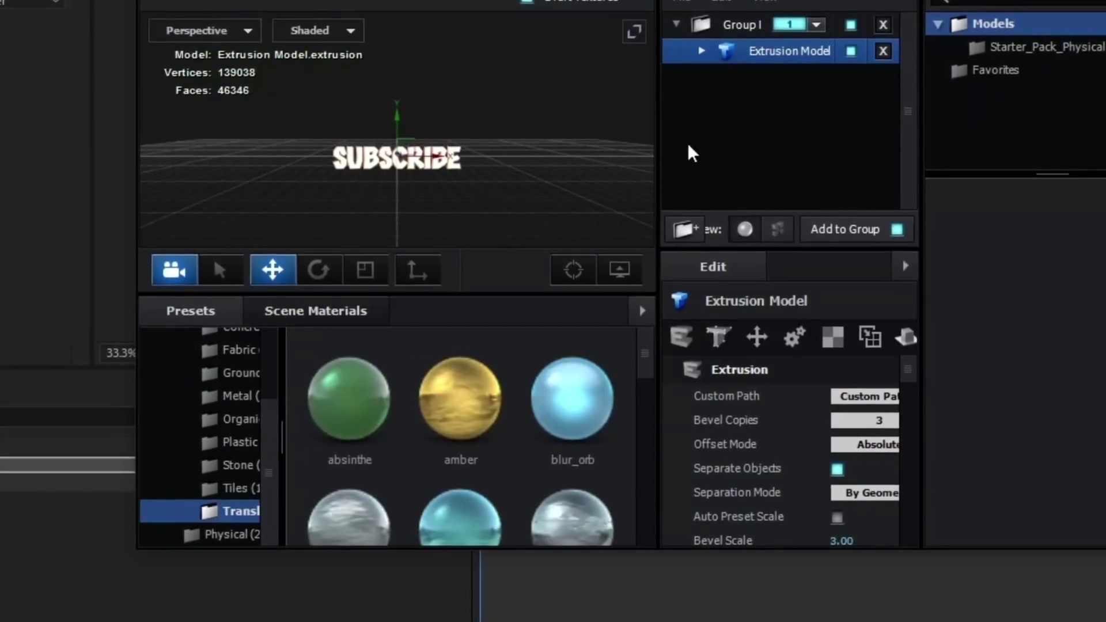
pyautogui.click(700, 51)
pyautogui.scroll(-8, 432, 444)
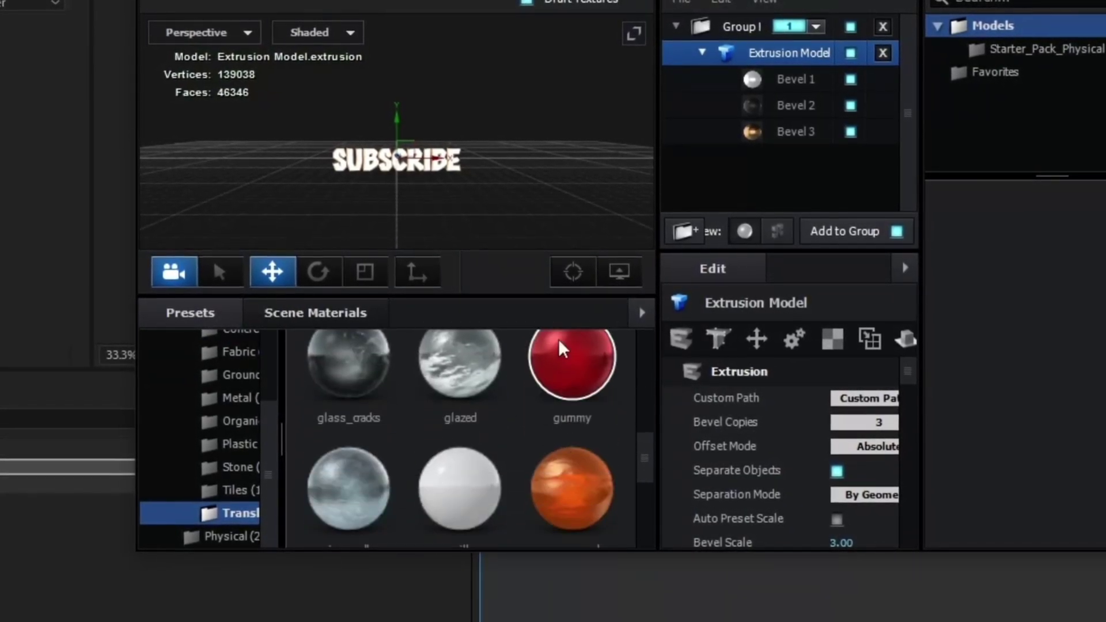
pyautogui.moveTo(563, 345); pyautogui.dragTo(752, 158)
# Apply the frost material to Bevel 2
pyautogui.scroll(3, 403, 195)
pyautogui.moveTo(403, 194); pyautogui.dragTo(409, 187)
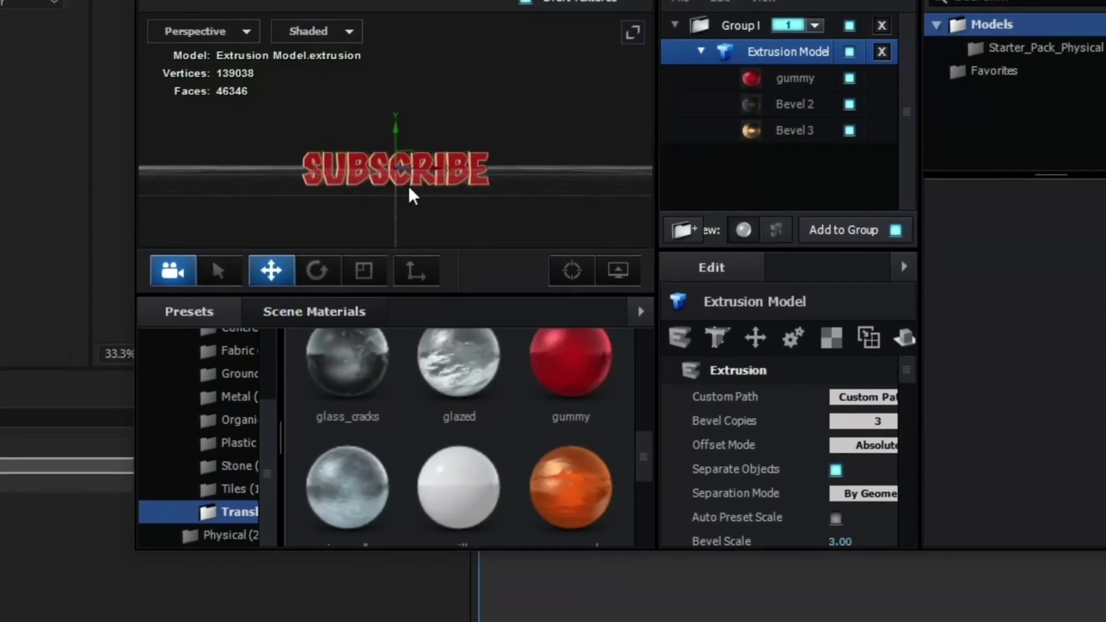
pyautogui.scroll(3, 559, 496)
pyautogui.moveTo(456, 360); pyautogui.dragTo(729, 167)
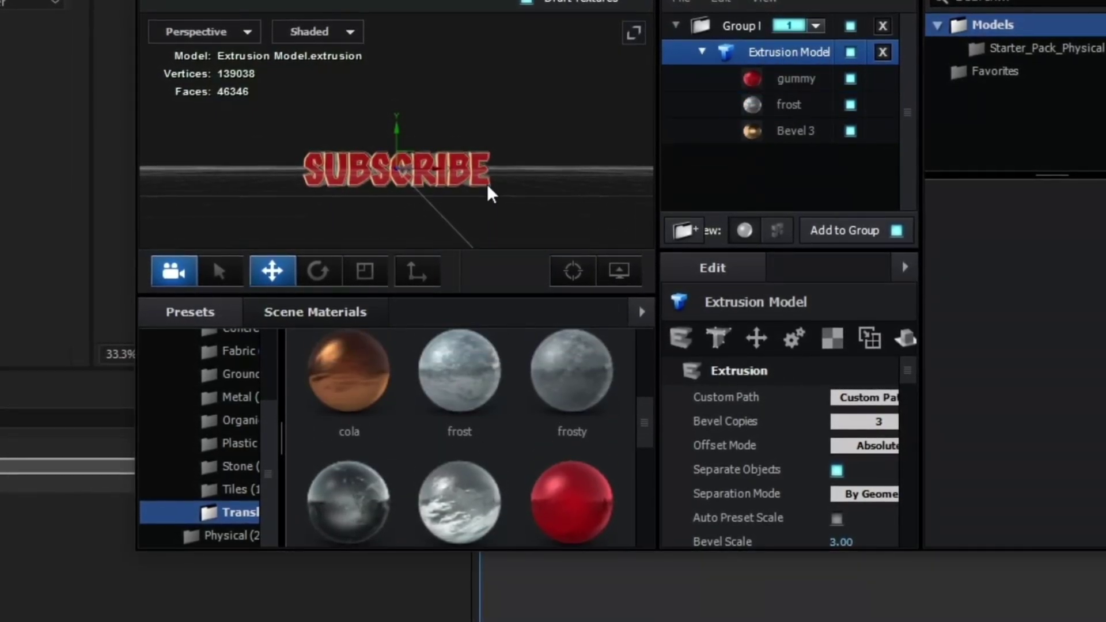
pyautogui.moveTo(408, 210); pyautogui.dragTo(397, 218)
pyautogui.scroll(1, 346, 199)
pyautogui.scroll(4, 233, 392)
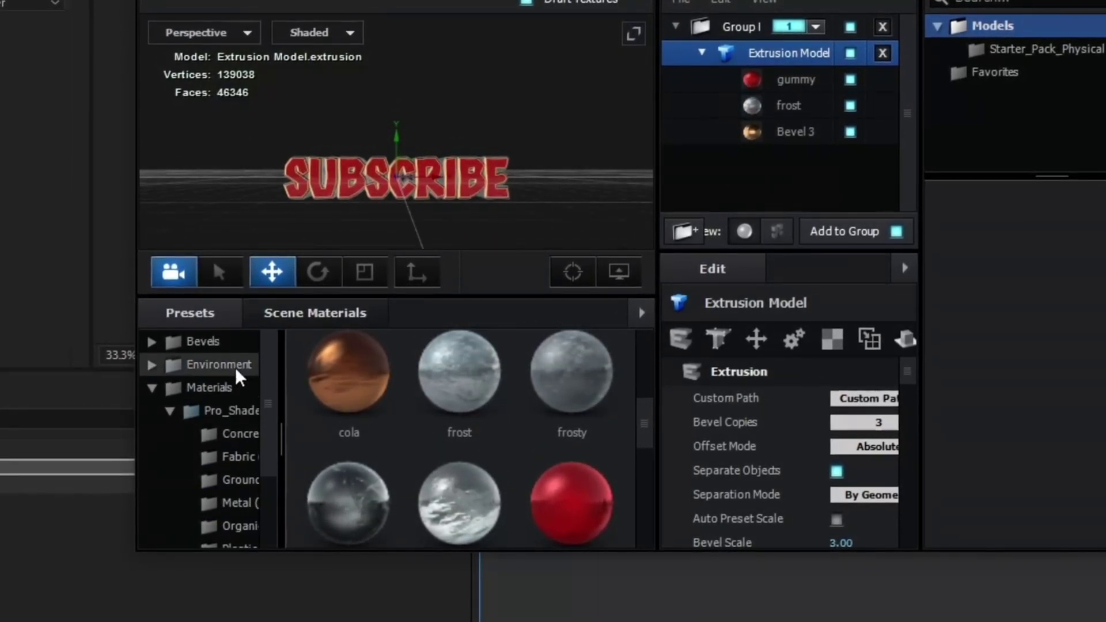
# Light the model with the Basic_2K_01 environment and return to the composition
pyautogui.click(230, 367)
pyautogui.click(225, 388)
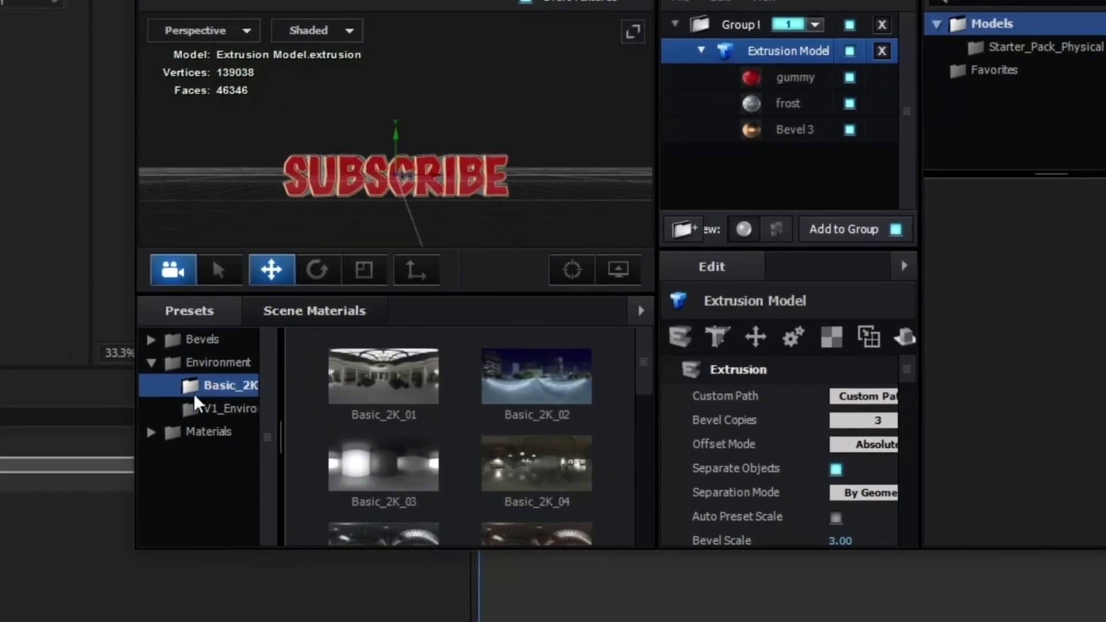
pyautogui.click(365, 383)
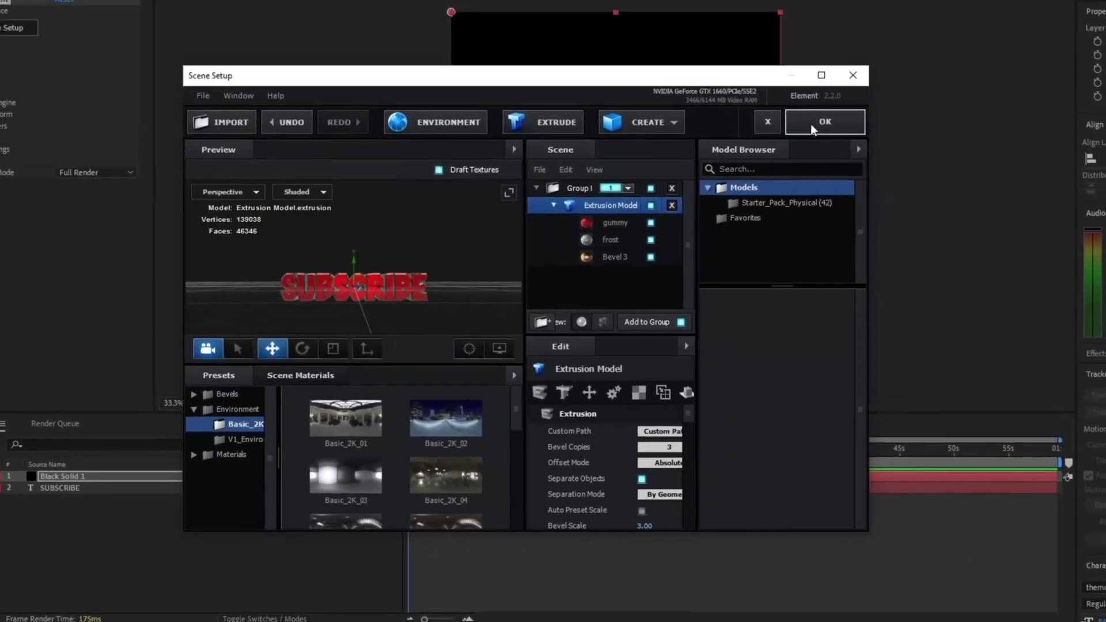
pyautogui.click(812, 126)
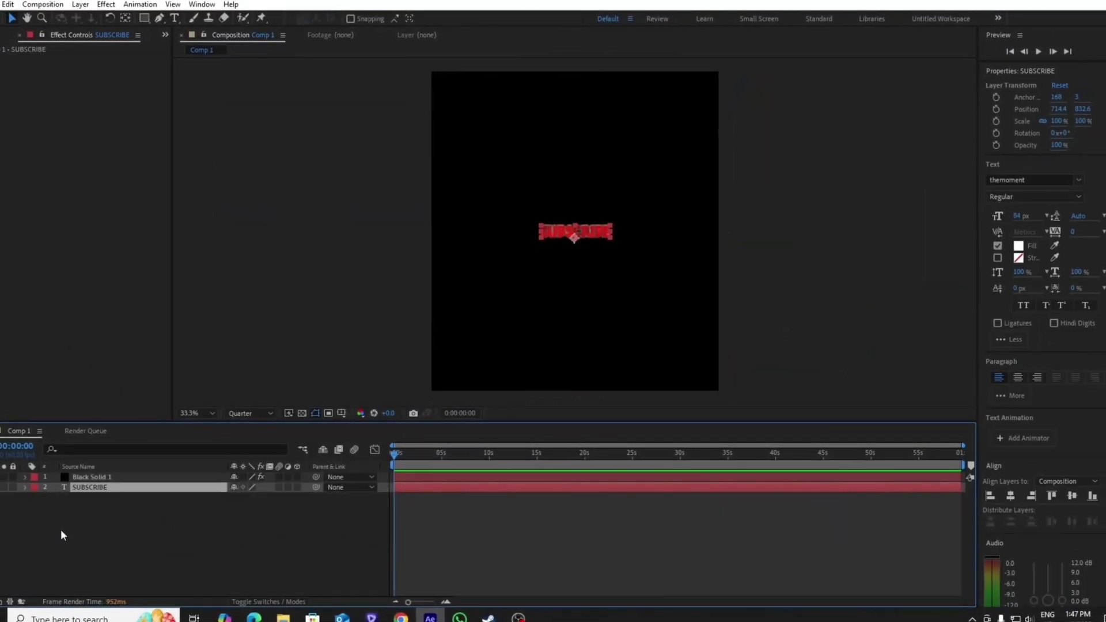
pyautogui.click(437, 519)
# Enable Multi-Object in Group 1's Particle Look and raise Particle Size to 10.40
pyautogui.click(425, 478)
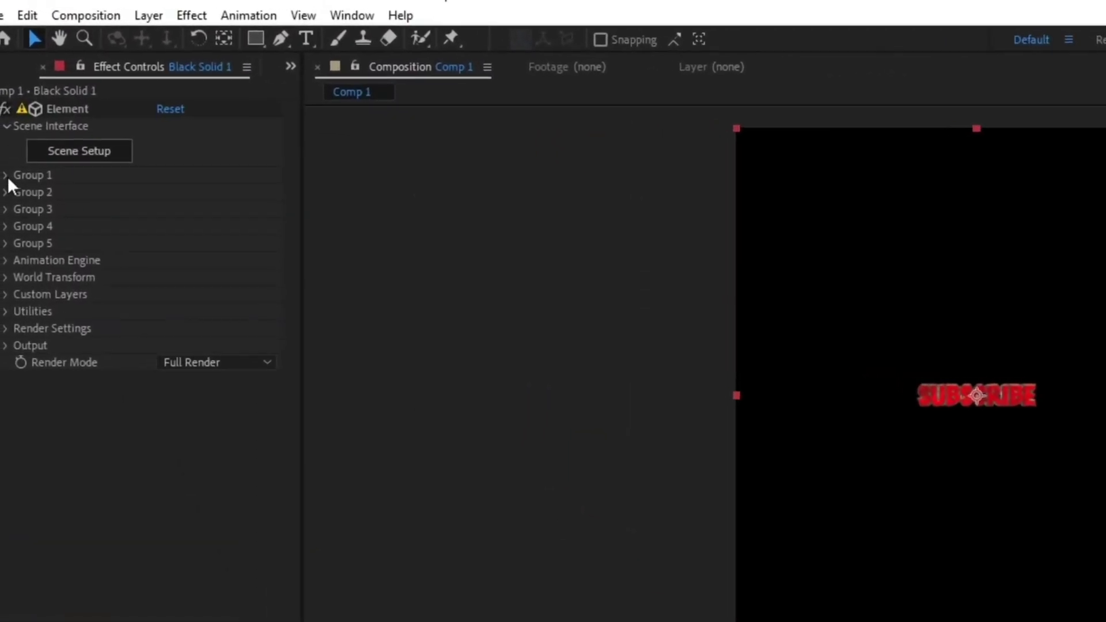
pyautogui.click(6, 186)
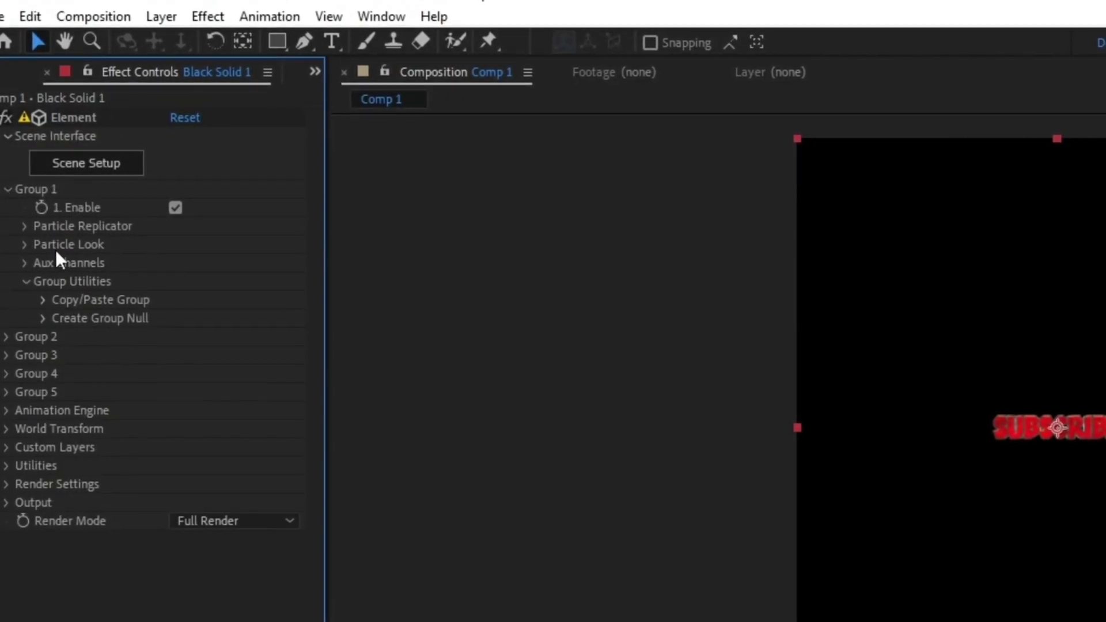
pyautogui.click(25, 246)
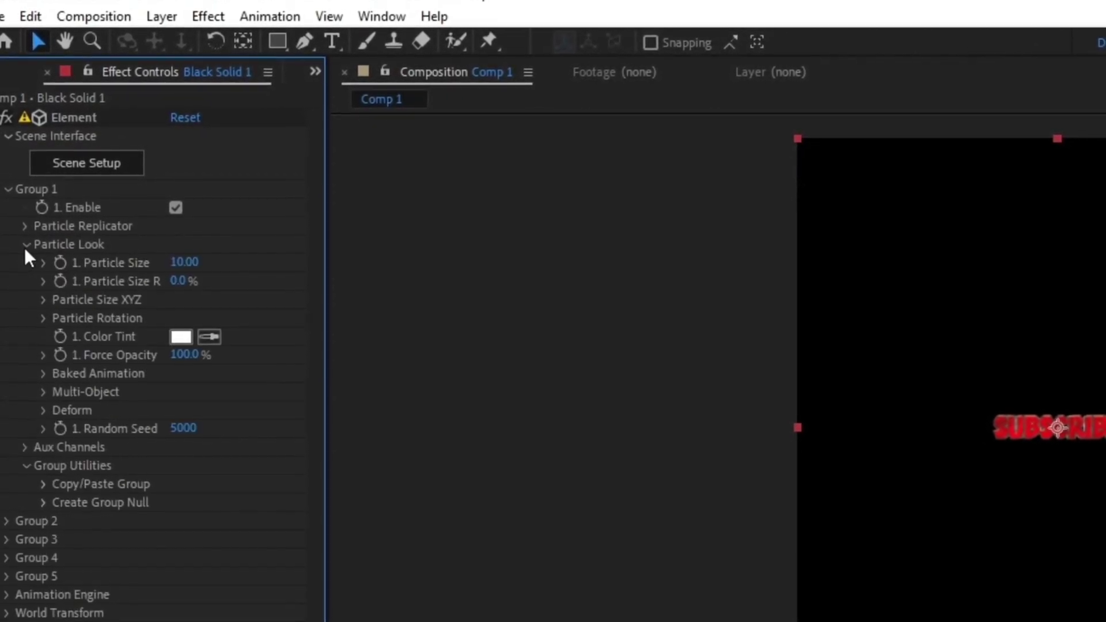
pyautogui.click(43, 393)
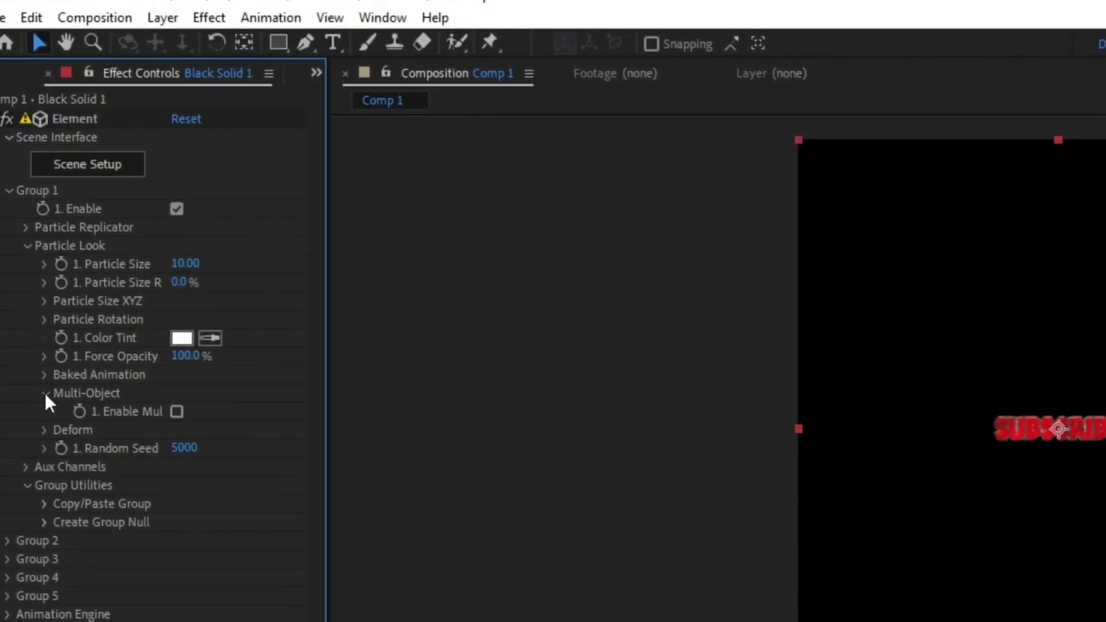
pyautogui.click(176, 412)
pyautogui.scroll(-2, 185, 392)
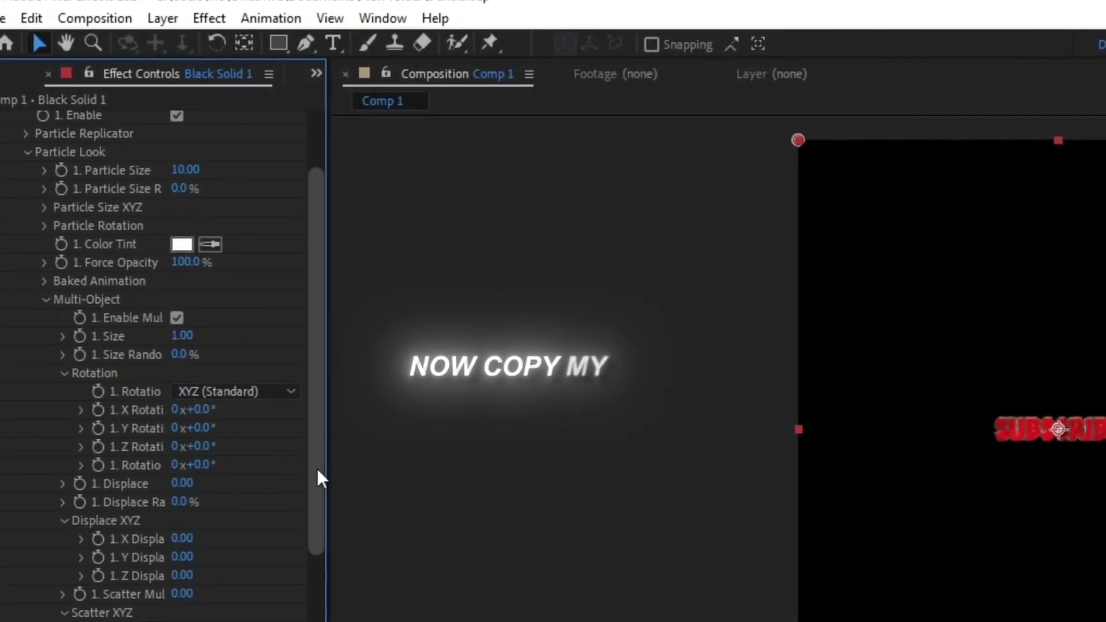
pyautogui.scroll(2, 317, 468)
pyautogui.moveTo(178, 265); pyautogui.dragTo(181, 260)
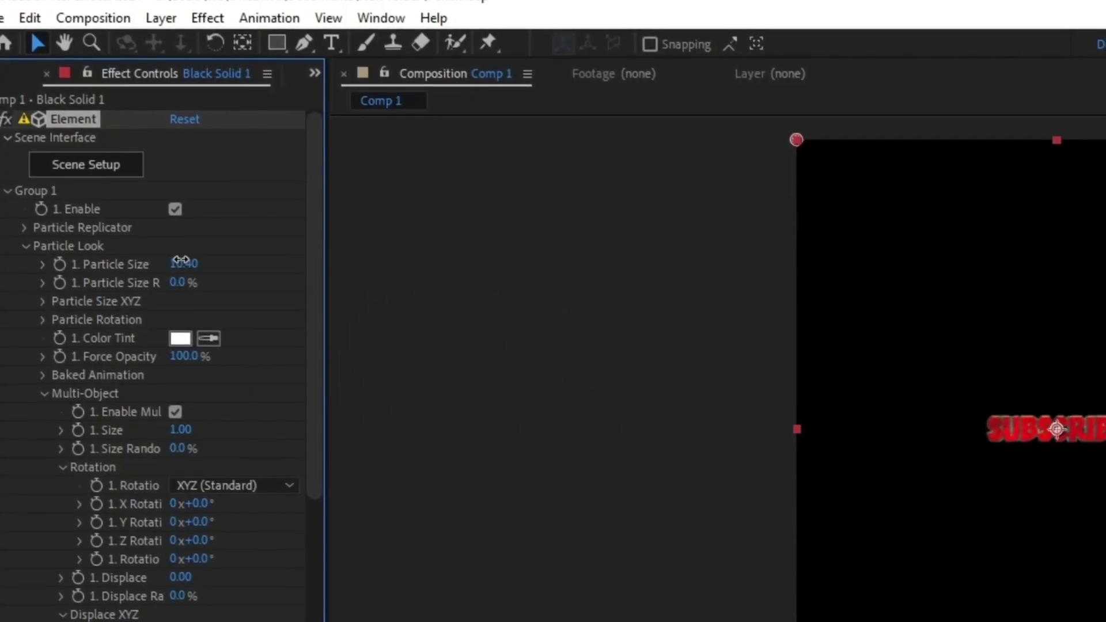
# Add keyframes for Multi-Object Rotation and Displace, both at 0
pyautogui.scroll(-5, 311, 398)
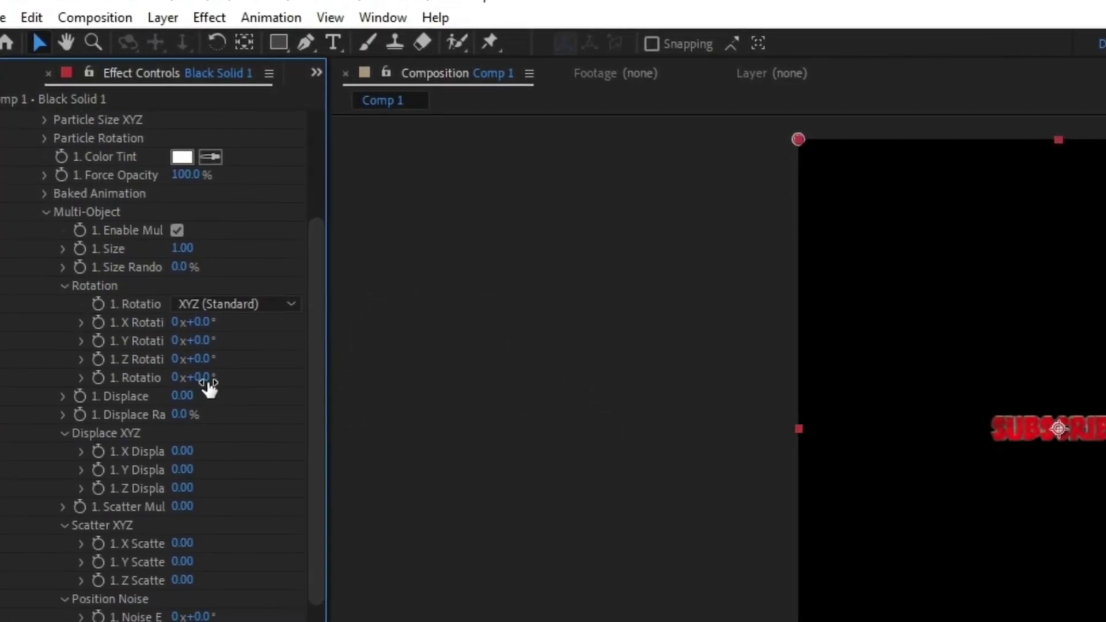
pyautogui.click(95, 377)
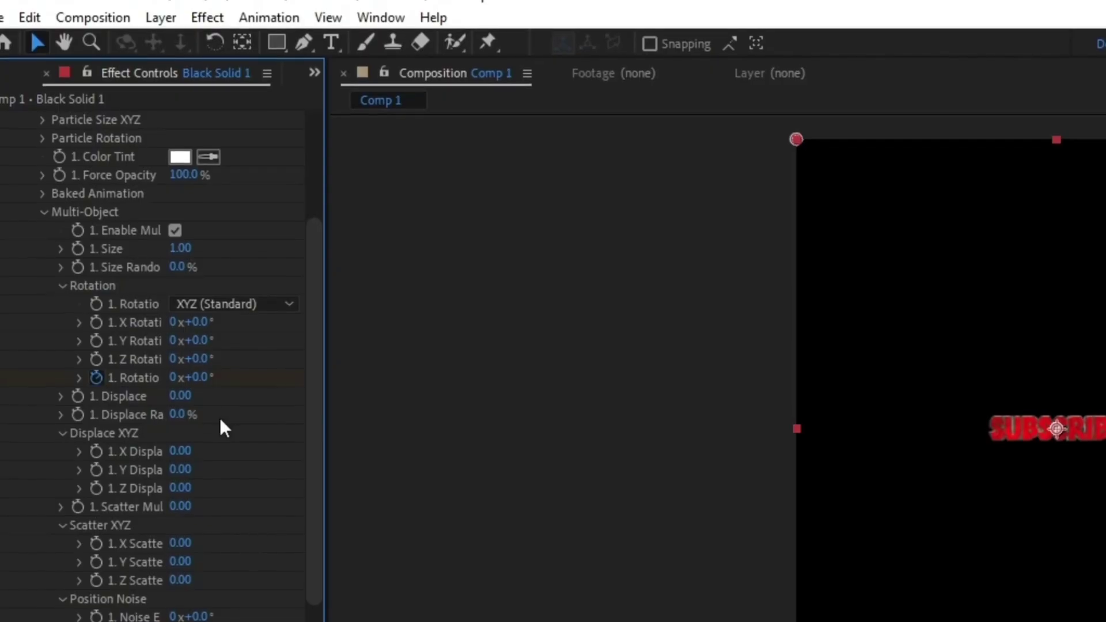
pyautogui.click(80, 398)
pyautogui.moveTo(317, 447); pyautogui.dragTo(322, 621)
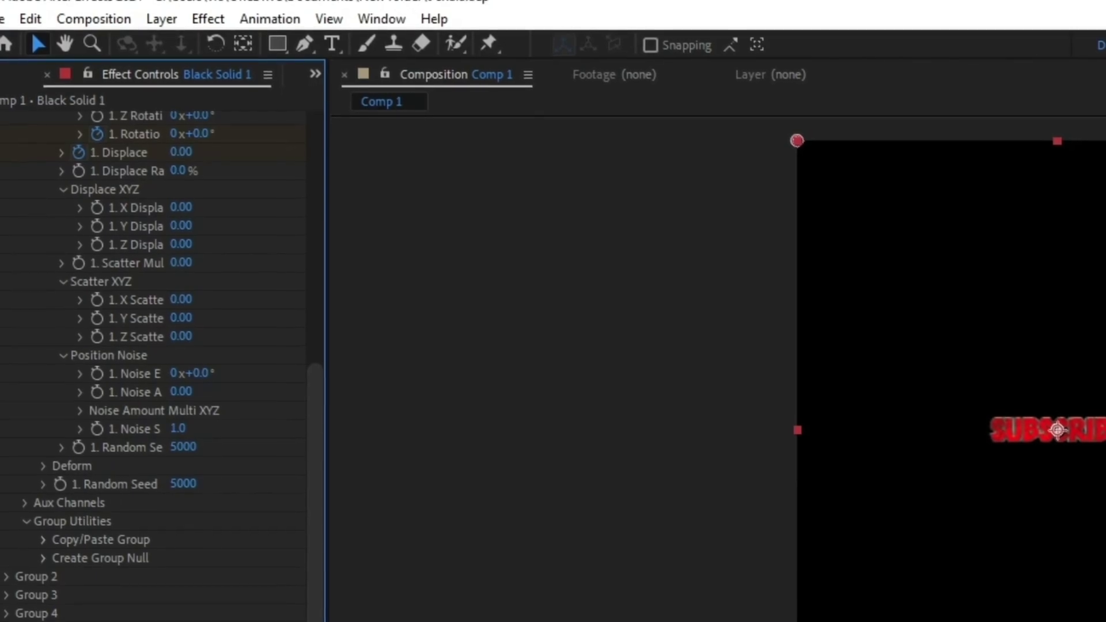
pyautogui.scroll(-5, 172, 465)
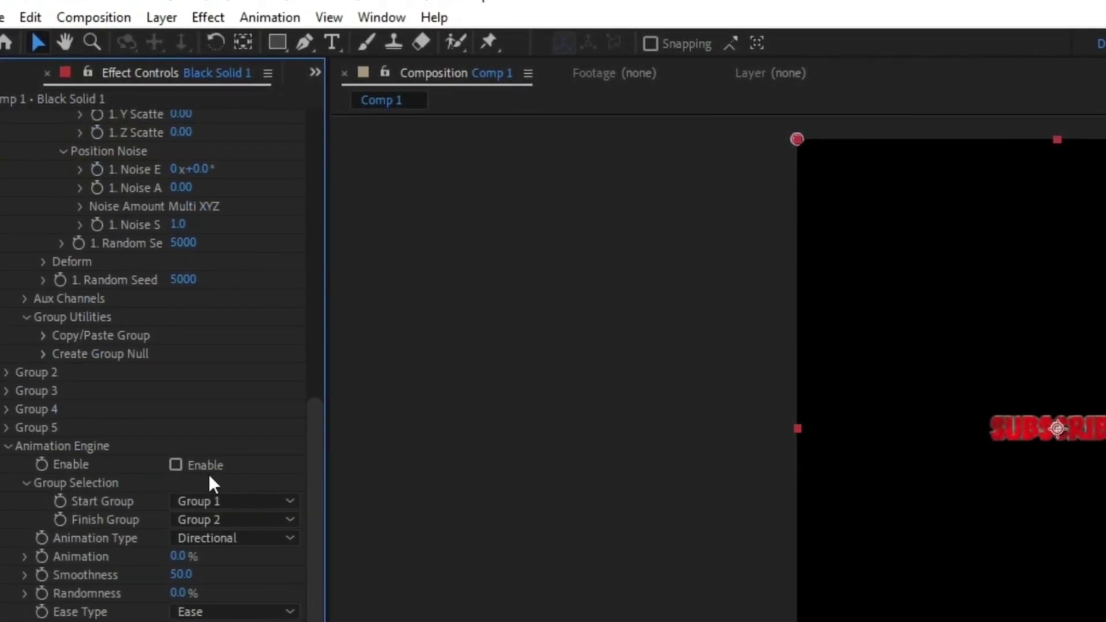
# Enable the Animation Engine in Radial mode, Smoothness 65, with Animation at 100%
pyautogui.click(176, 465)
pyautogui.click(217, 538)
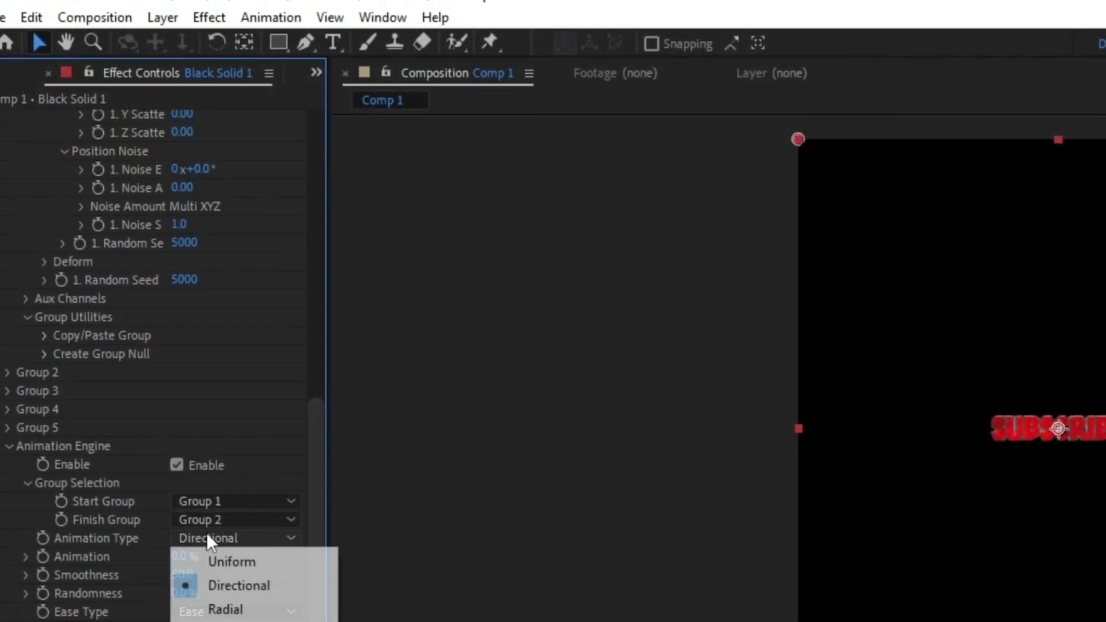
pyautogui.click(209, 609)
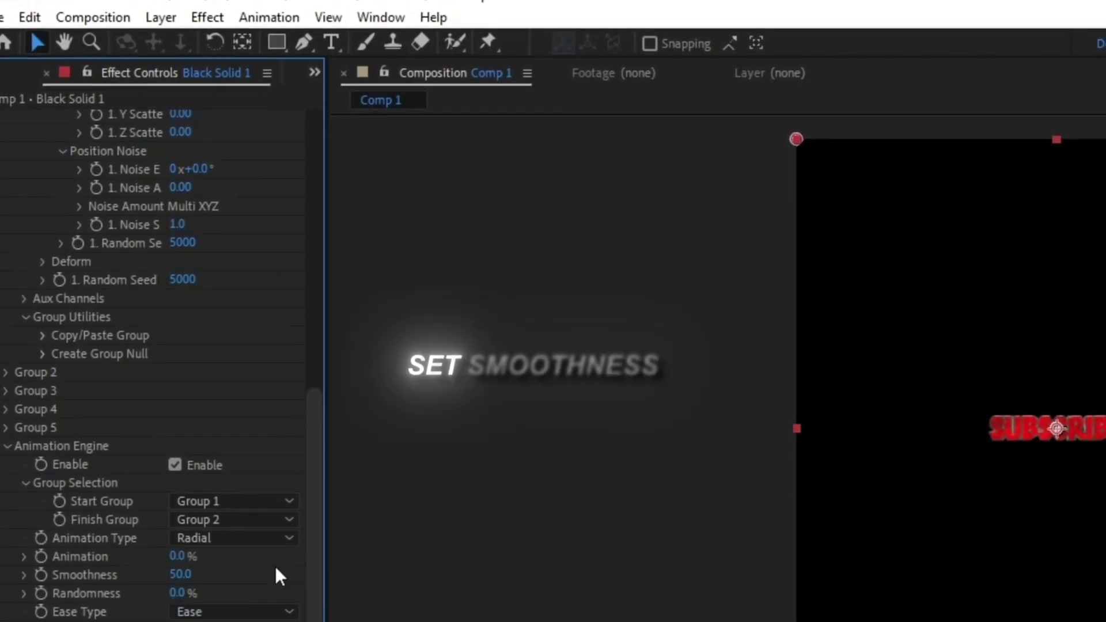
pyautogui.click(181, 575)
pyautogui.write('65')
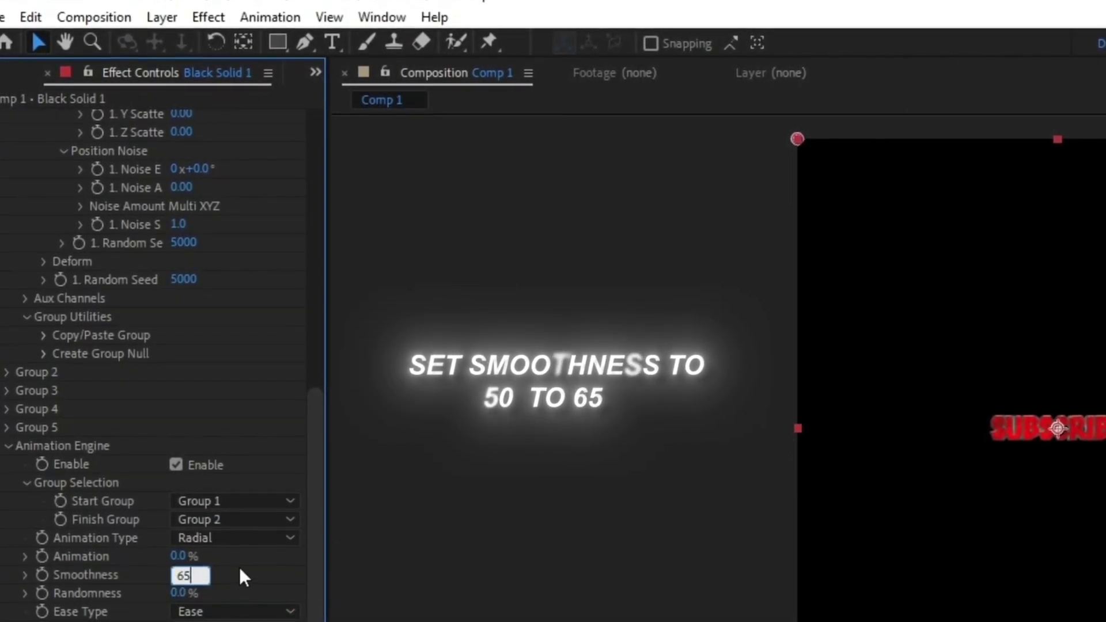
pyautogui.press('Return')
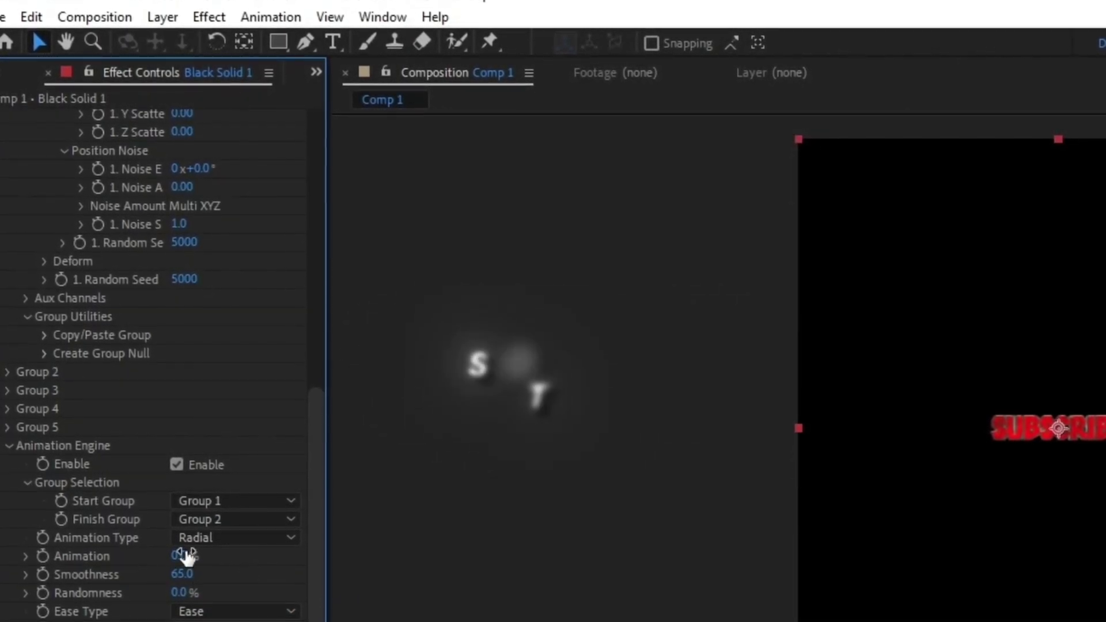
pyautogui.moveTo(187, 556); pyautogui.dragTo(45, 590)
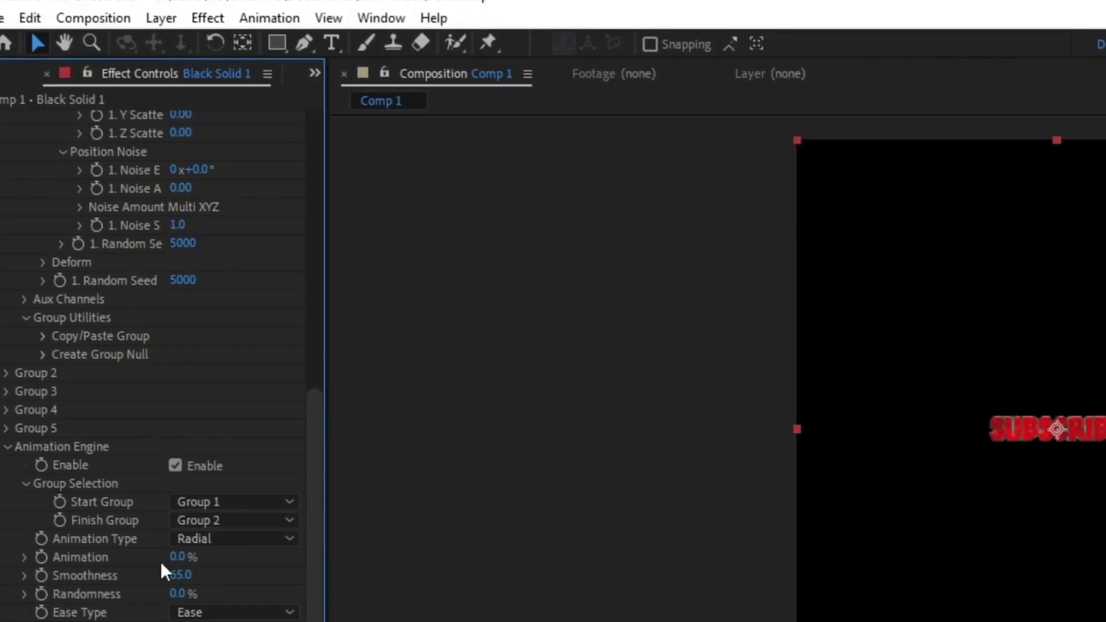
pyautogui.moveTo(178, 557); pyautogui.dragTo(351, 291)
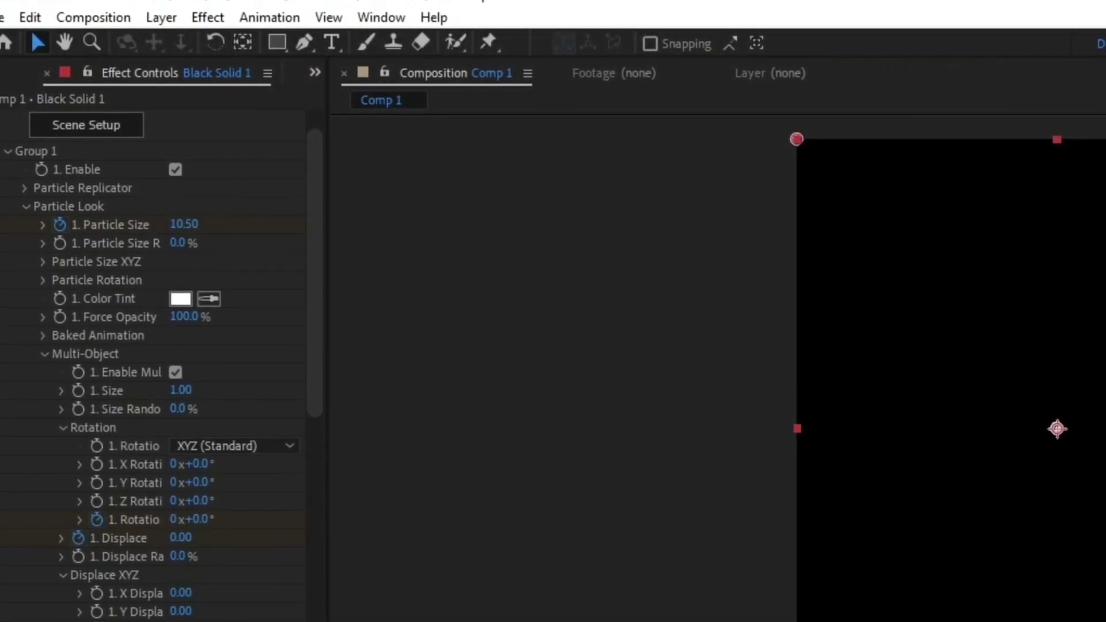
# At a later time, set Animation to 0%, Rotation to 20° and Displace to 0.25
pyautogui.moveTo(306, 406); pyautogui.dragTo(336, 612)
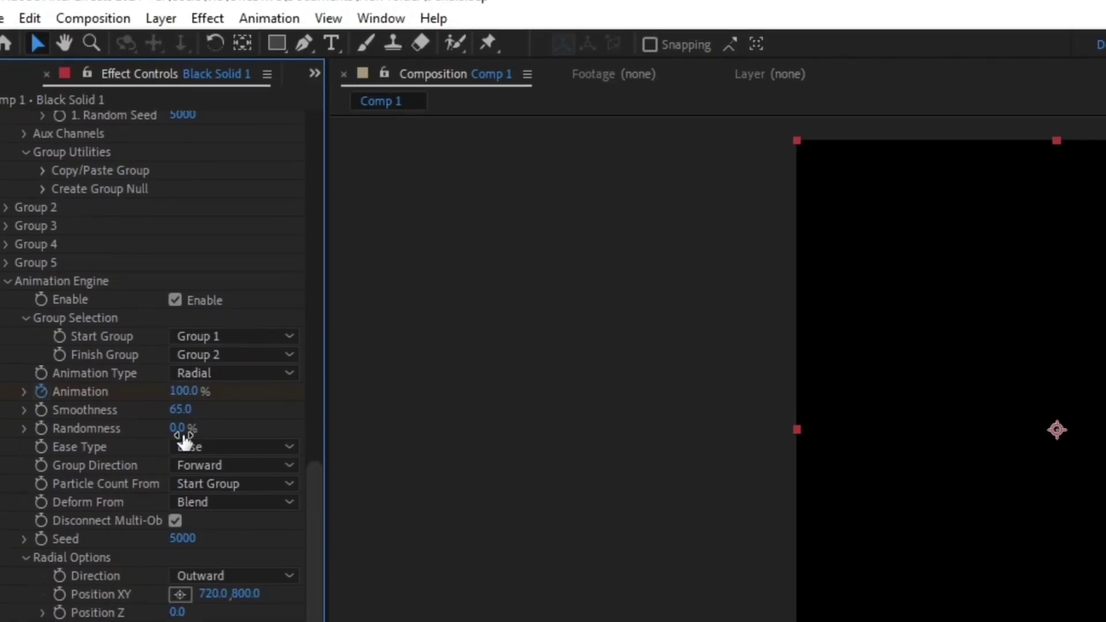
pyautogui.moveTo(187, 394); pyautogui.dragTo(44, 381)
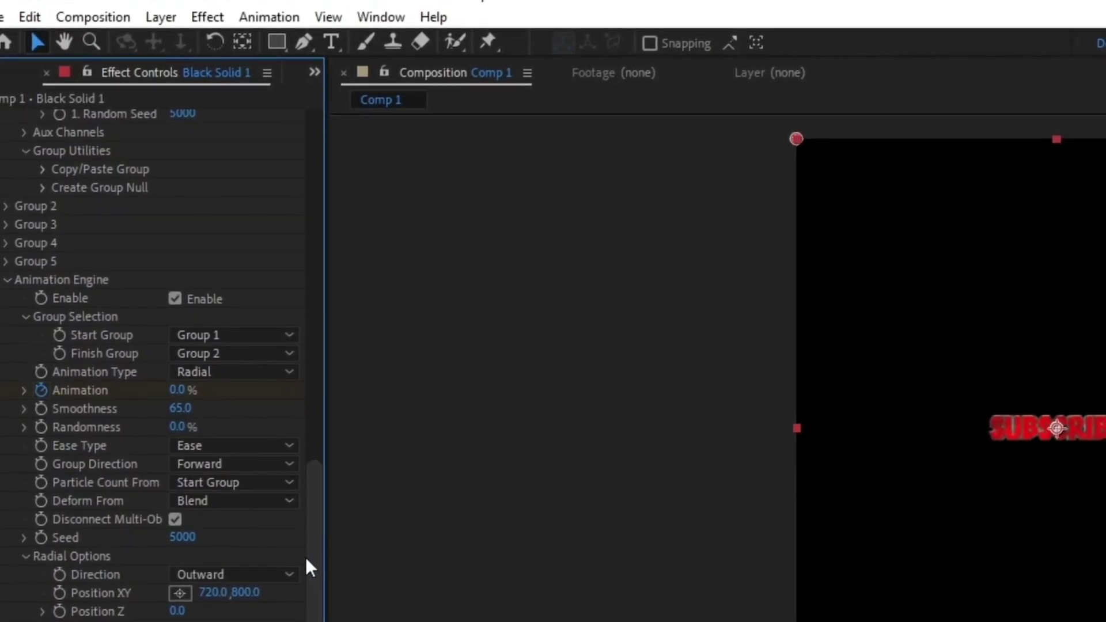
pyautogui.moveTo(314, 511); pyautogui.dragTo(330, 303)
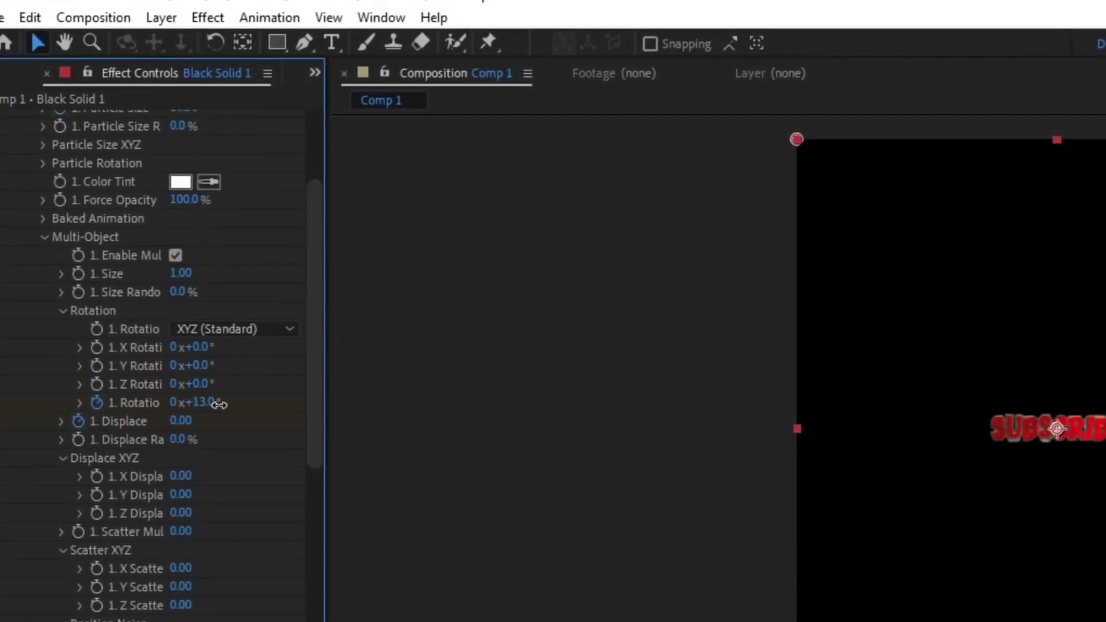
pyautogui.moveTo(219, 404); pyautogui.dragTo(227, 406)
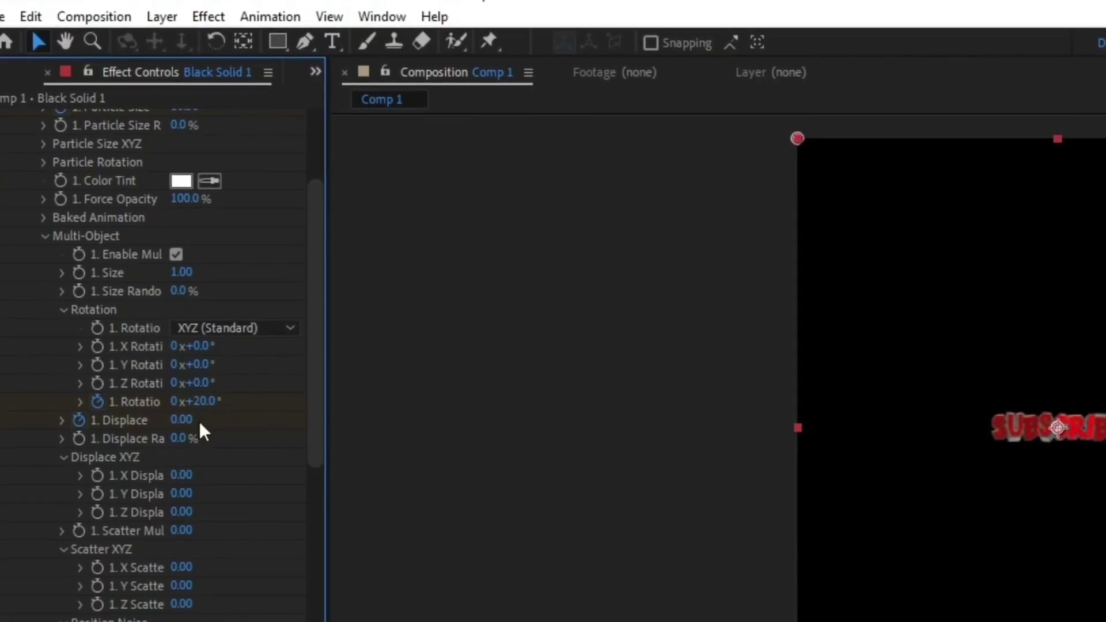
pyautogui.moveTo(209, 428); pyautogui.dragTo(213, 428)
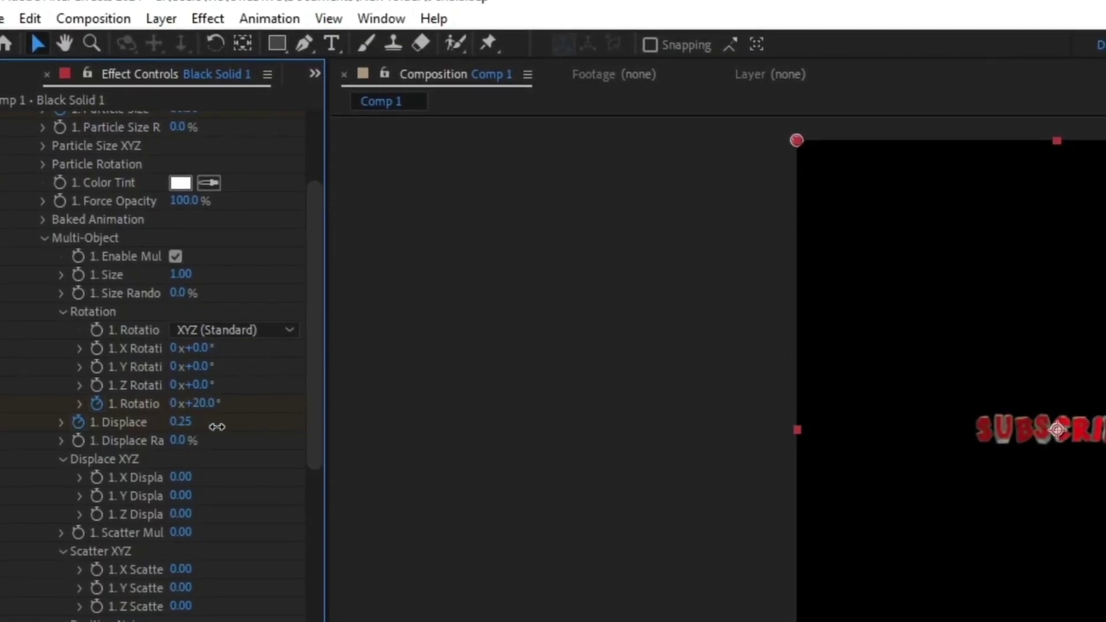
# Raise Particle Size to 19.90 and show only the keyframed properties
pyautogui.scroll(5, 171, 263)
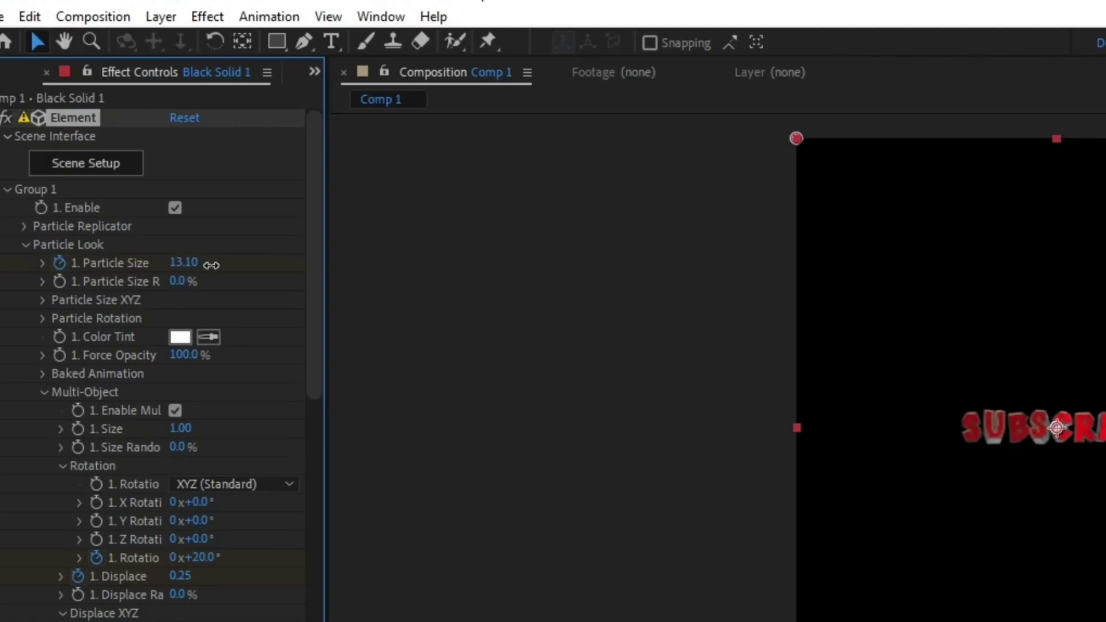
pyautogui.moveTo(211, 264); pyautogui.dragTo(254, 266)
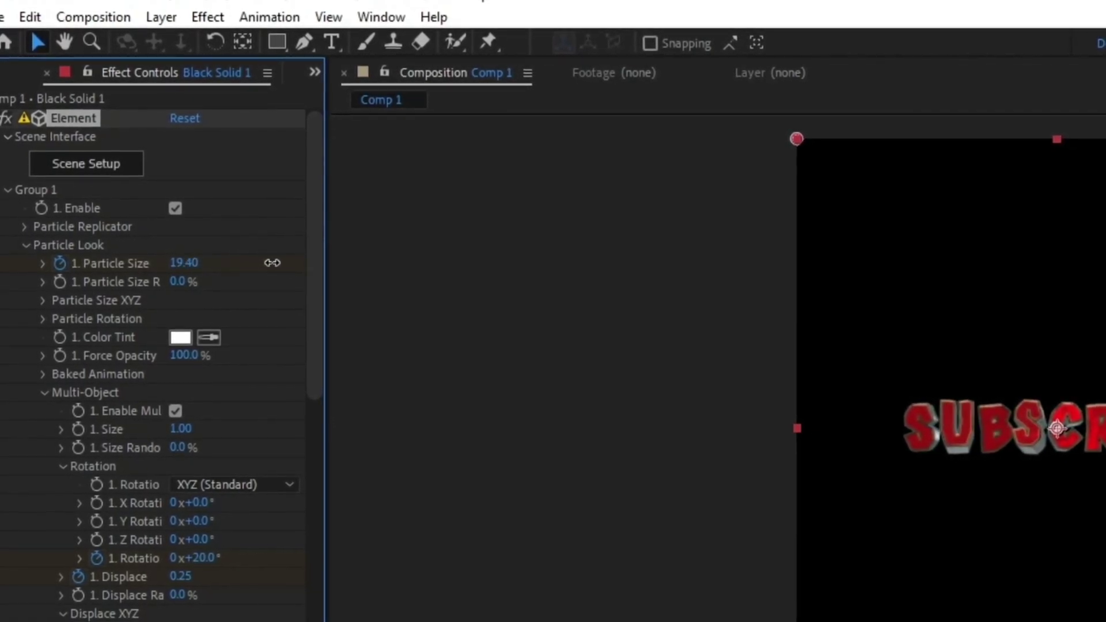
pyautogui.moveTo(273, 262); pyautogui.dragTo(277, 262)
pyautogui.press('F9')
pyautogui.press('u')
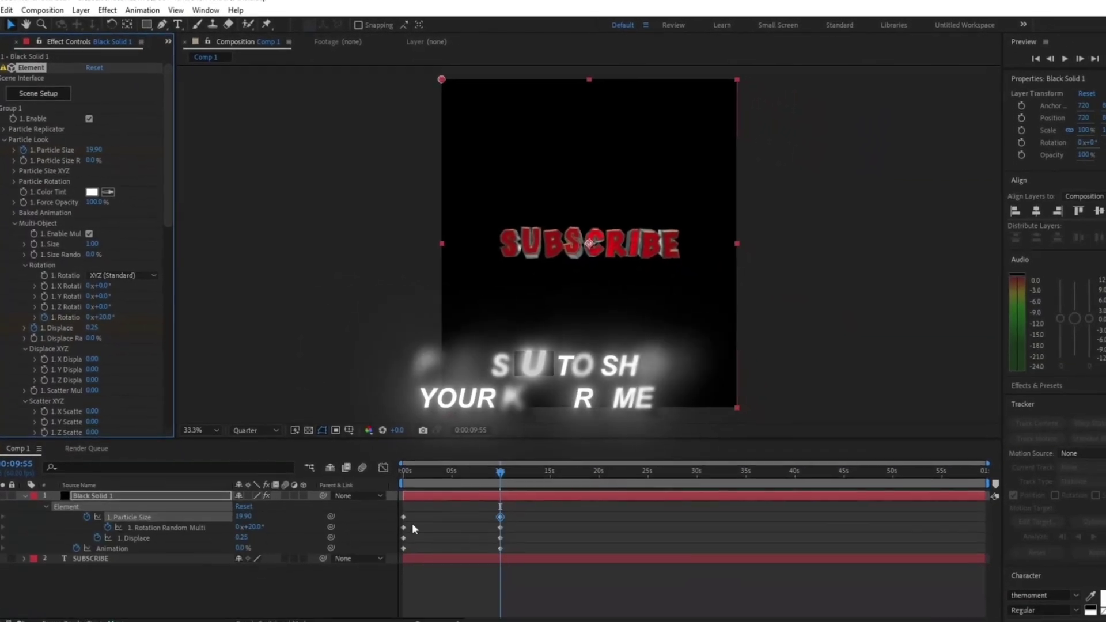
# Select all eight reveal keyframes and view them in the Graph Editor's speed graph
pyautogui.moveTo(492, 497); pyautogui.dragTo(391, 538)
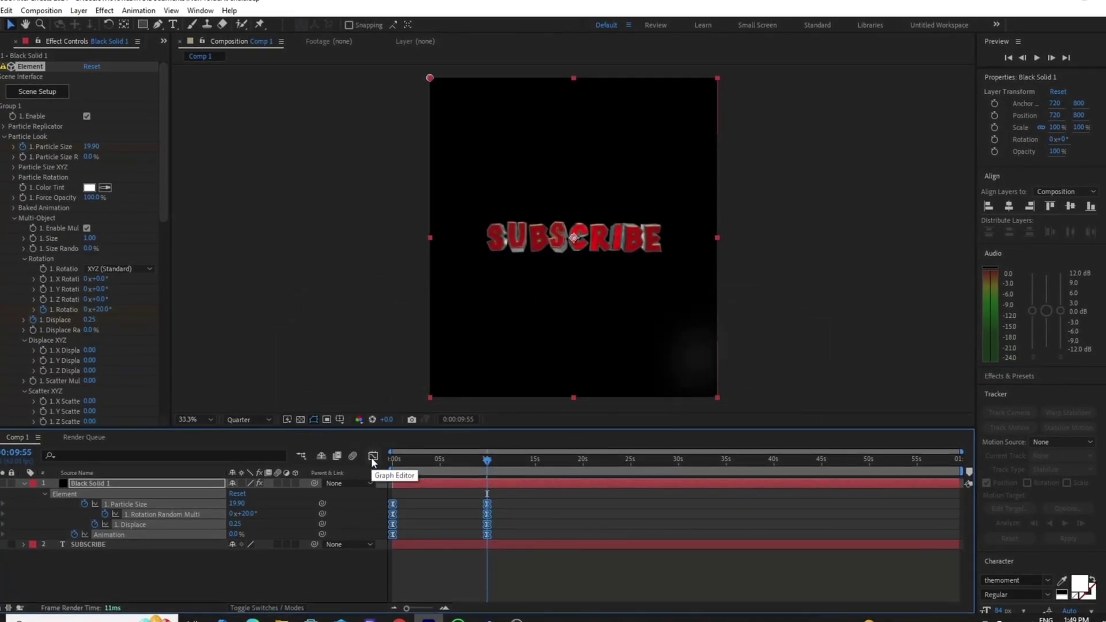
pyautogui.click(371, 457)
pyautogui.click(538, 594)
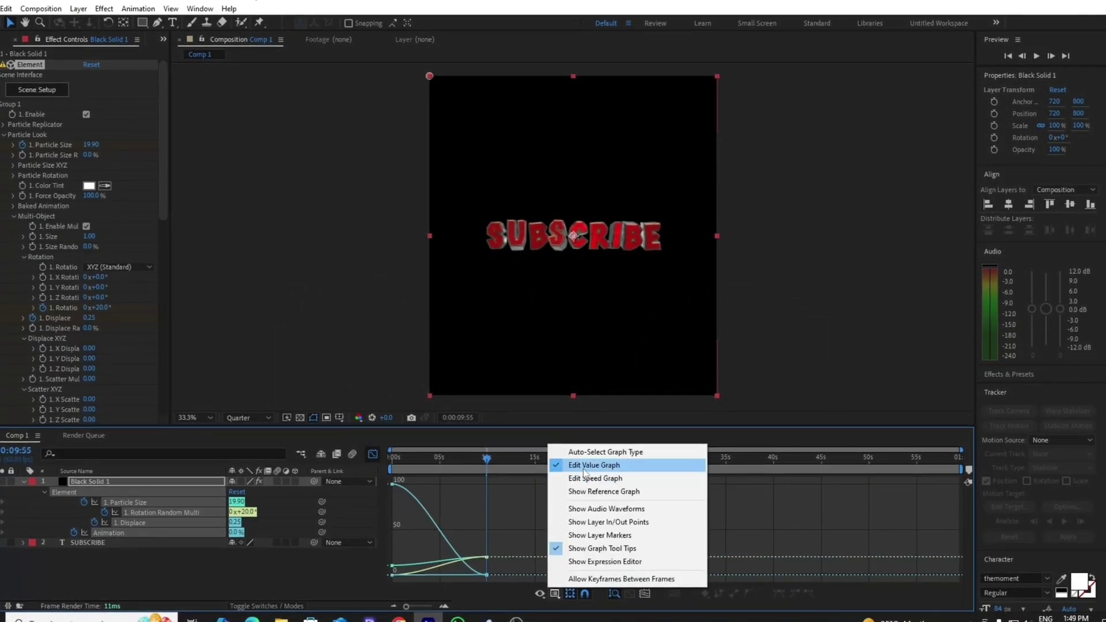
pyautogui.click(597, 479)
pyautogui.click(540, 594)
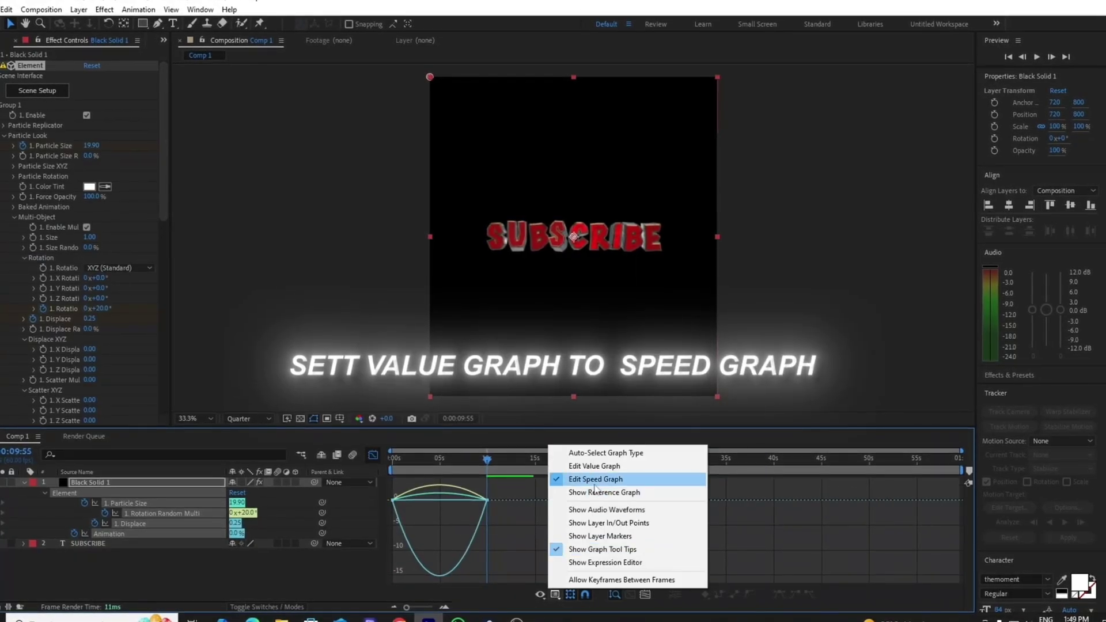
pyautogui.click(576, 483)
pyautogui.click(443, 607)
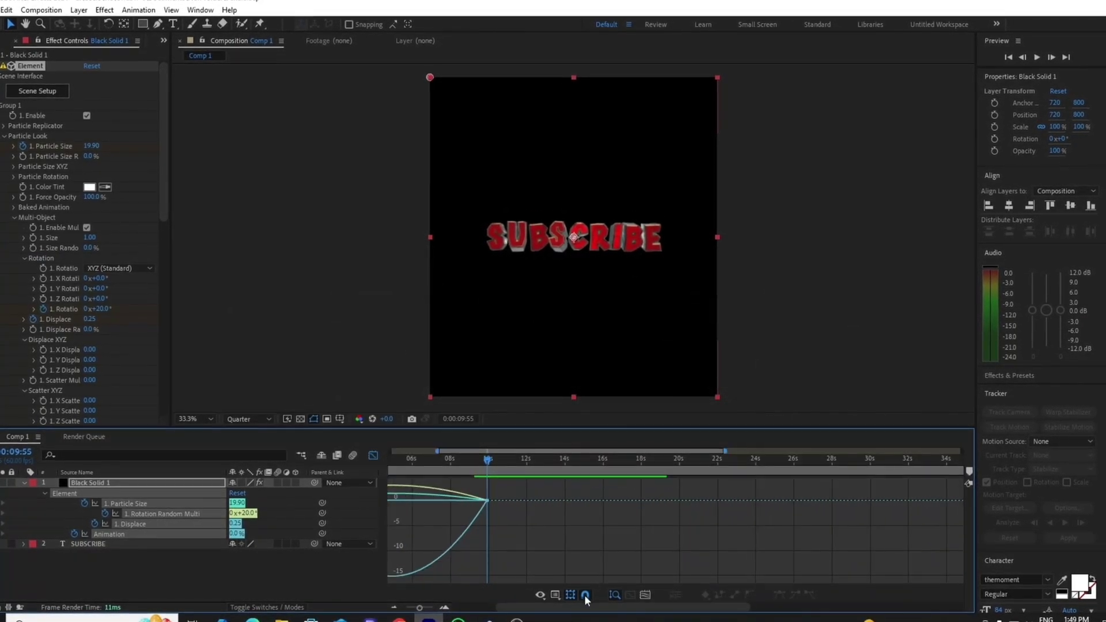
pyautogui.moveTo(586, 606); pyautogui.dragTo(383, 607)
# Drag the influence handles into a steep ease, fast start slowing sharply at the end
pyautogui.click(560, 498)
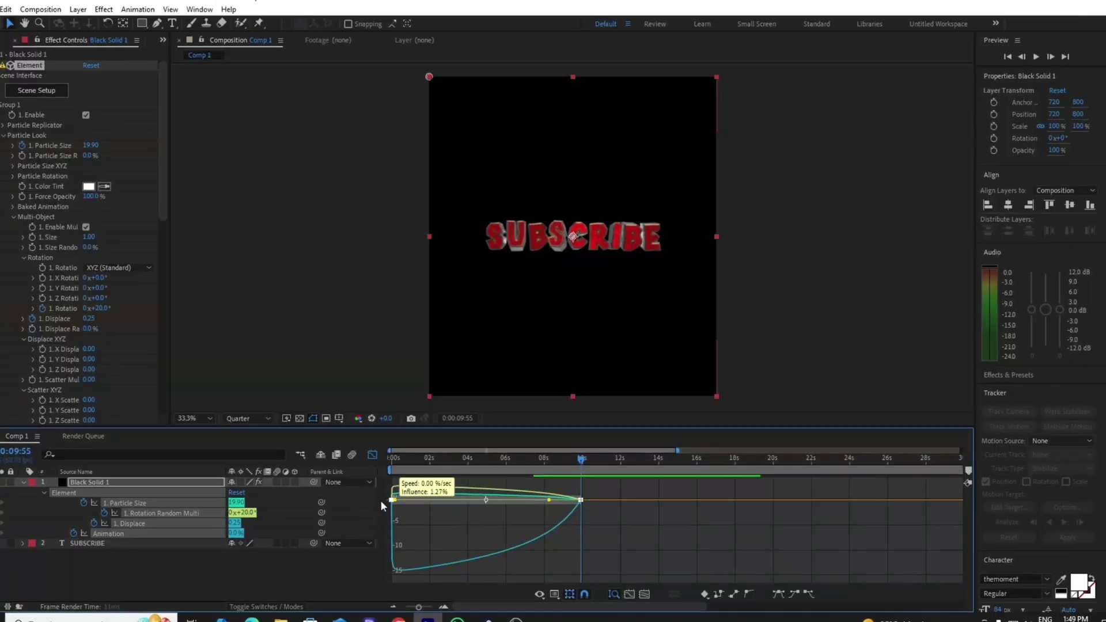
pyautogui.moveTo(549, 500); pyautogui.dragTo(389, 500)
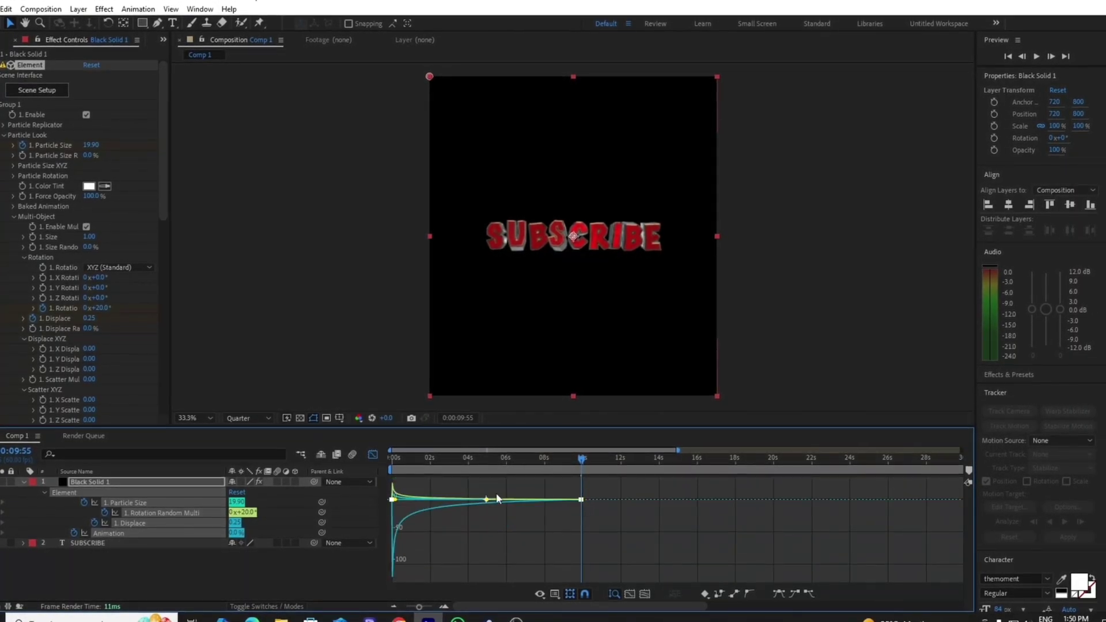
pyautogui.moveTo(581, 459); pyautogui.dragTo(561, 462)
pyautogui.press('u')
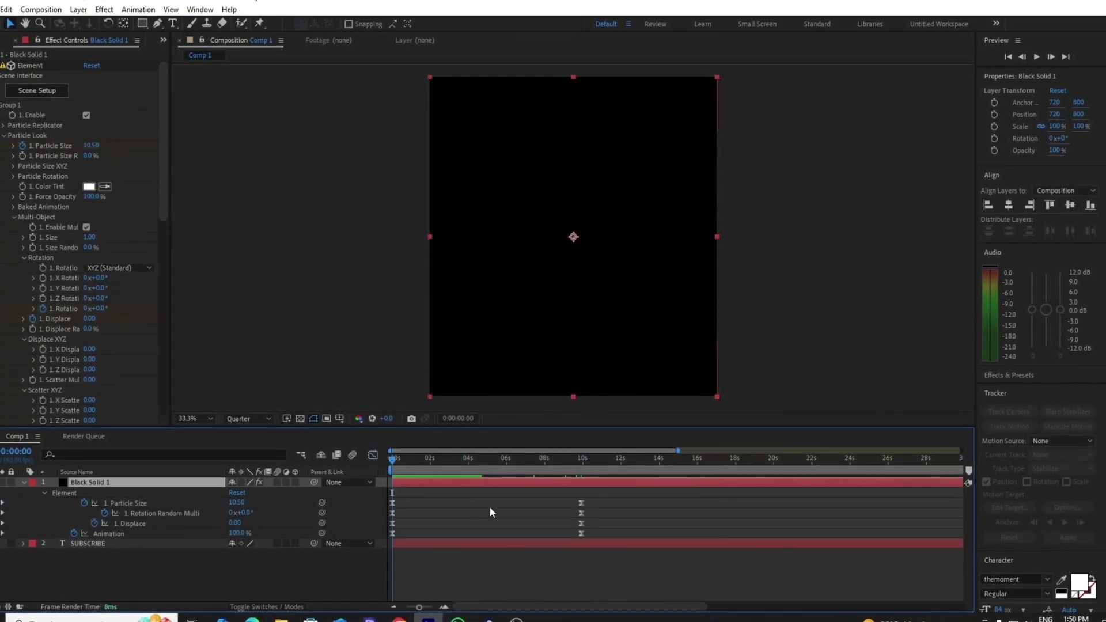
pyautogui.moveTo(589, 500); pyautogui.dragTo(368, 537)
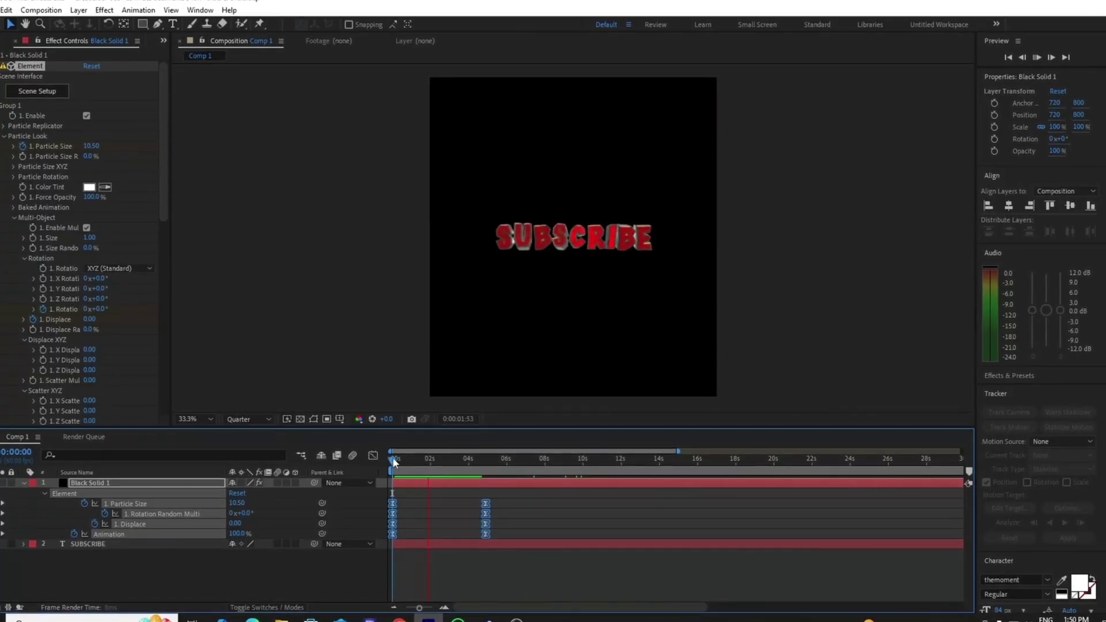
# Add Deep Glow with Radius 300 and Exposure 0.30
pyautogui.press('space')
pyautogui.hotkey('ctrl', 'space')
pyautogui.write('dee')
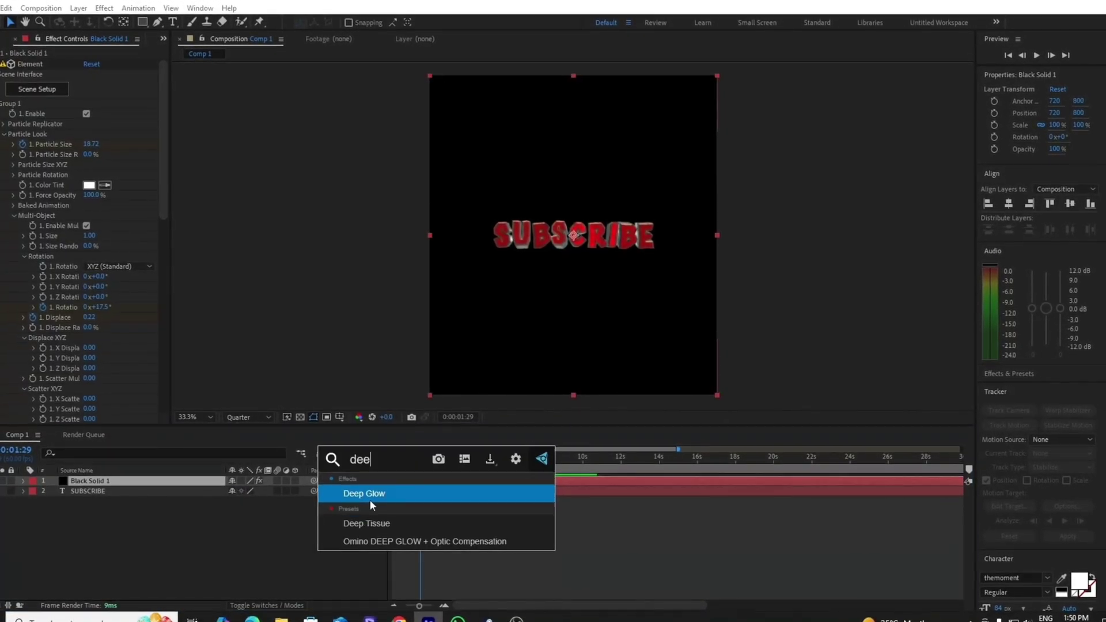
pyautogui.click(370, 499)
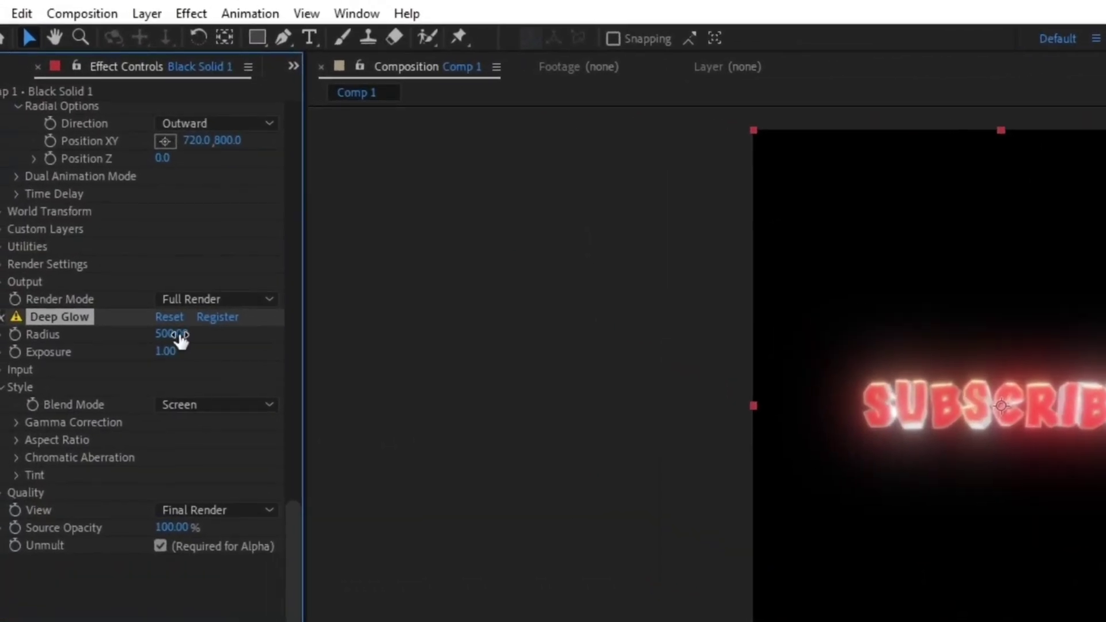
pyautogui.write('300')
pyautogui.press('Tab')
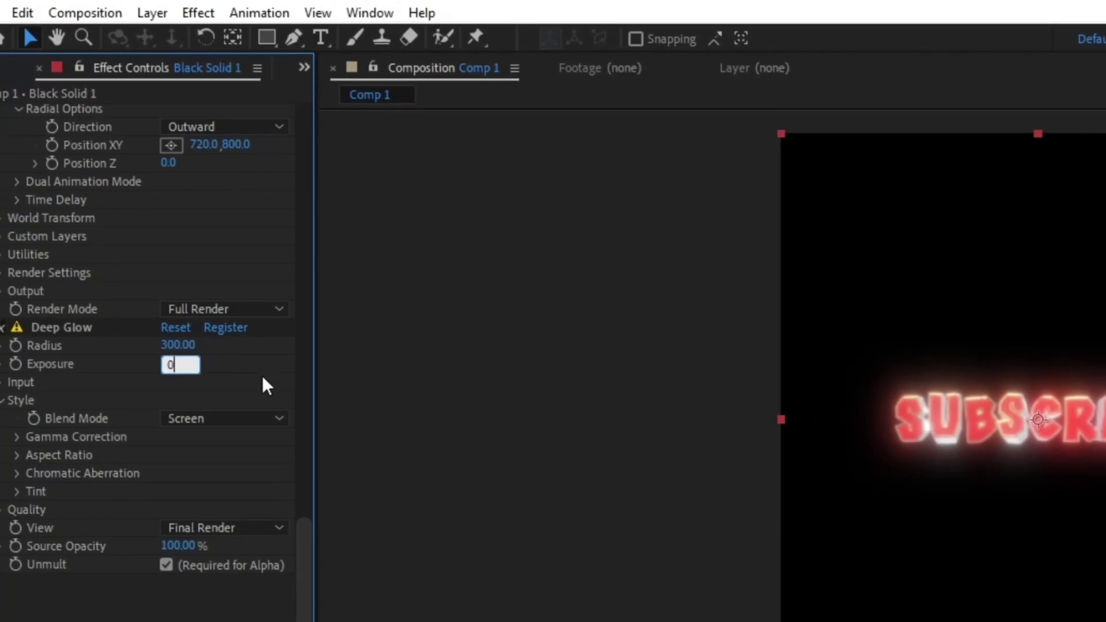
pyautogui.write('0.3')
pyautogui.press('Return')
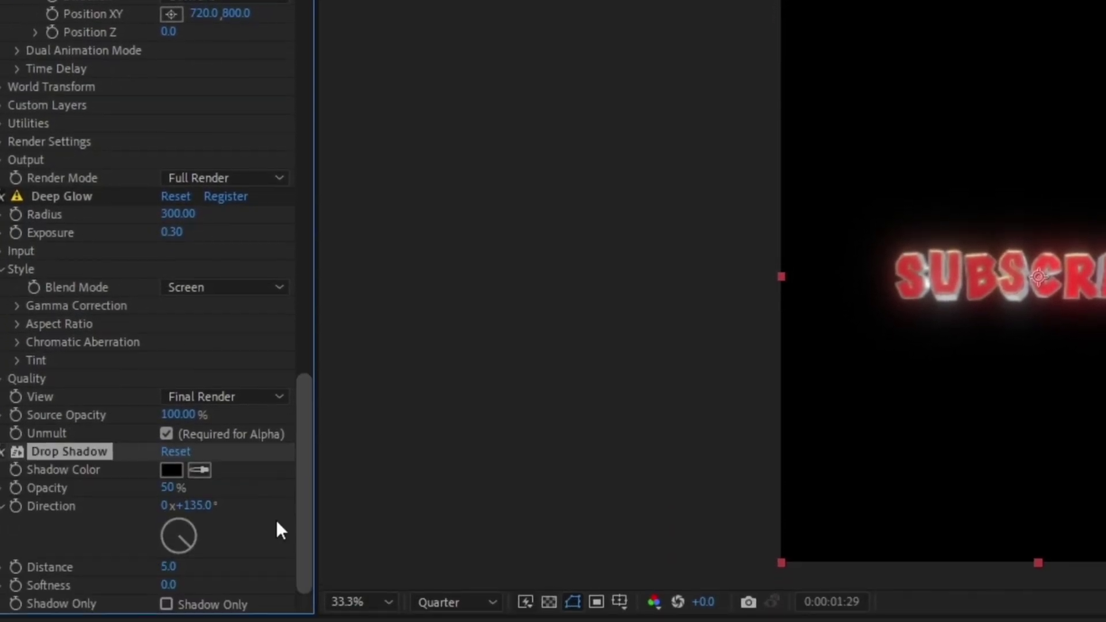
# Set the Drop Shadow to 100% opacity, Distance 15 and Softness 55
pyautogui.click(169, 557)
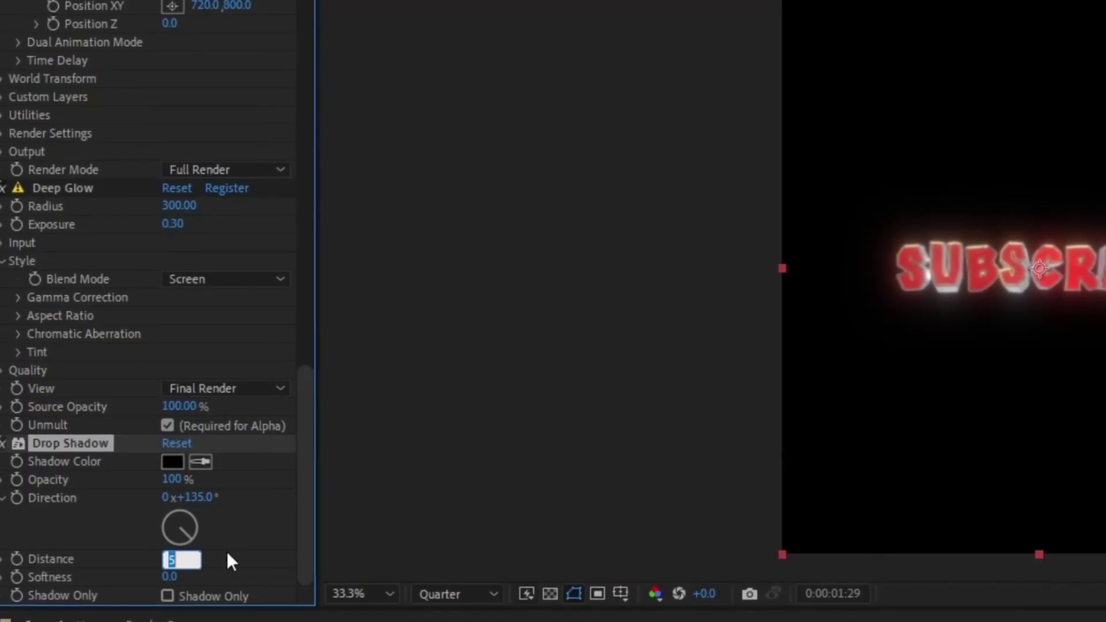
pyautogui.write('15')
pyautogui.press('Return')
pyautogui.write('55')
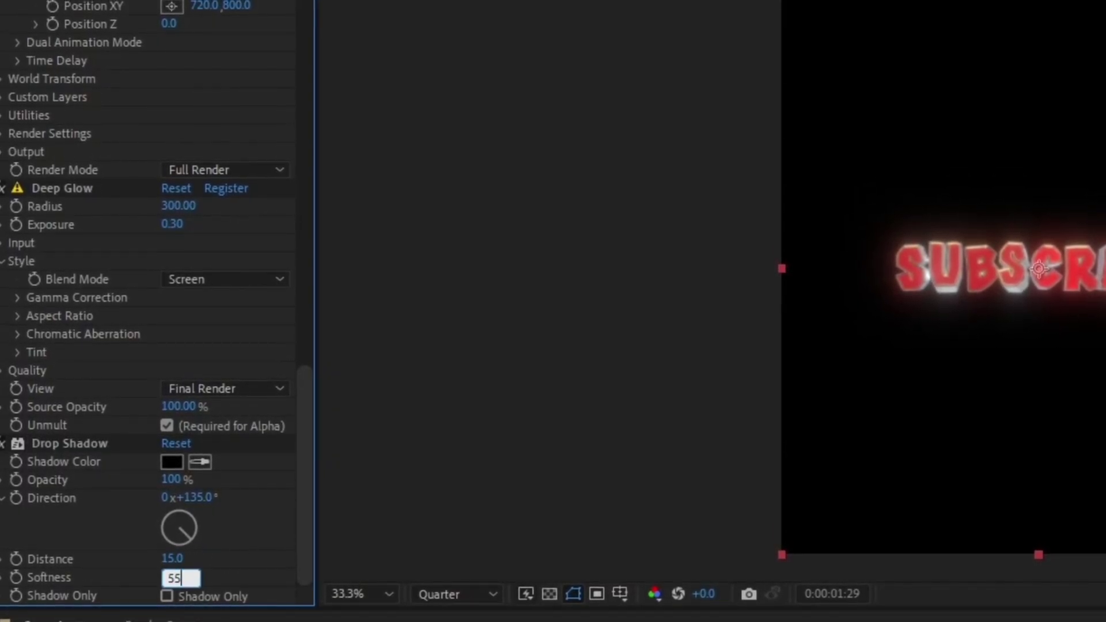
pyautogui.press('Return')
pyautogui.press('Home')
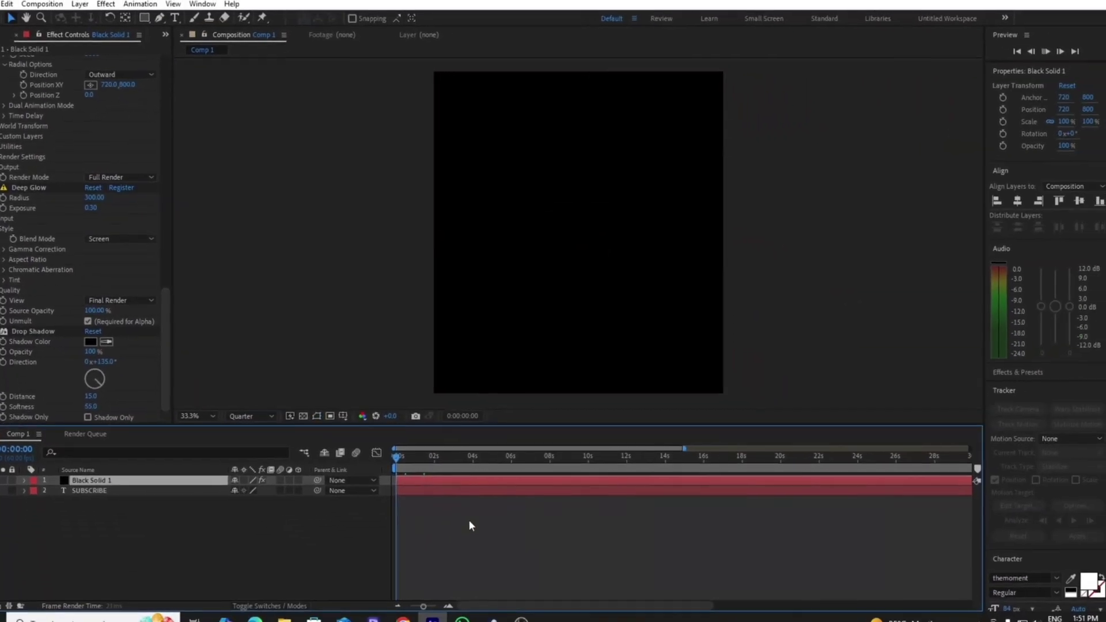
pyautogui.press('space')
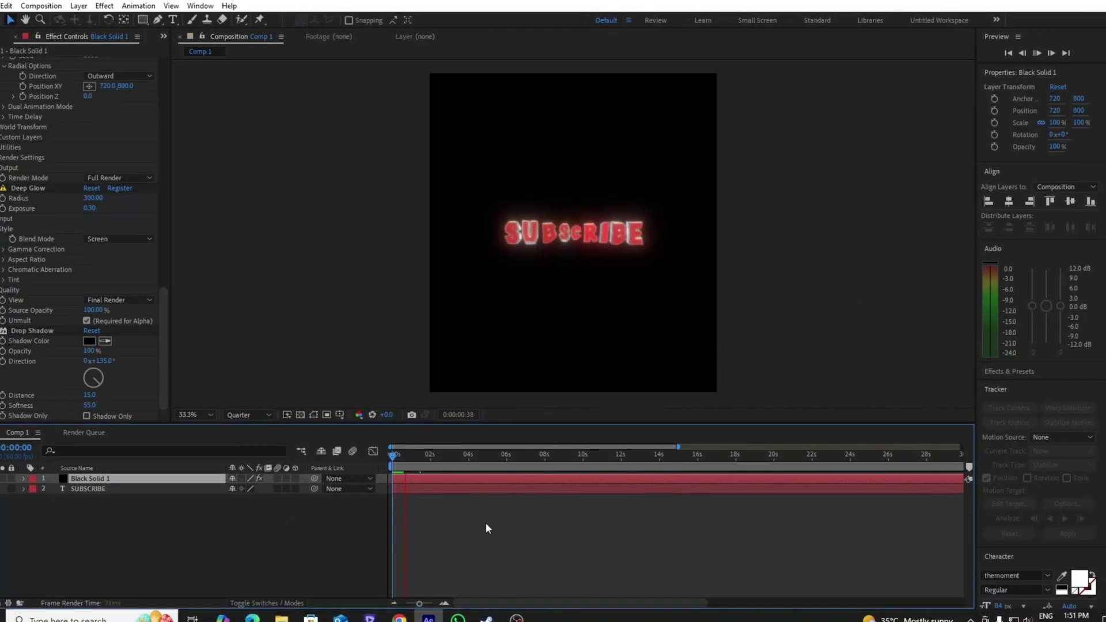